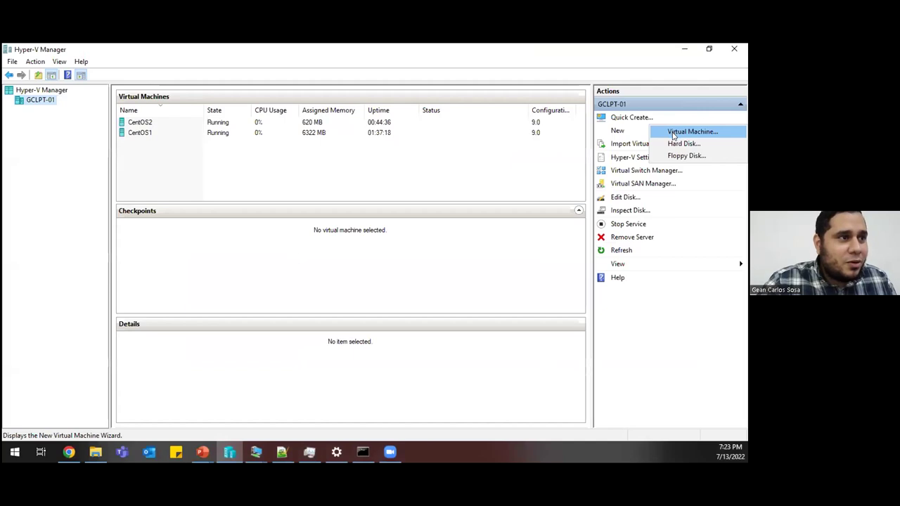
- Start creating a custom virtual machine and name it CentOS-Cliente
click(673, 132)
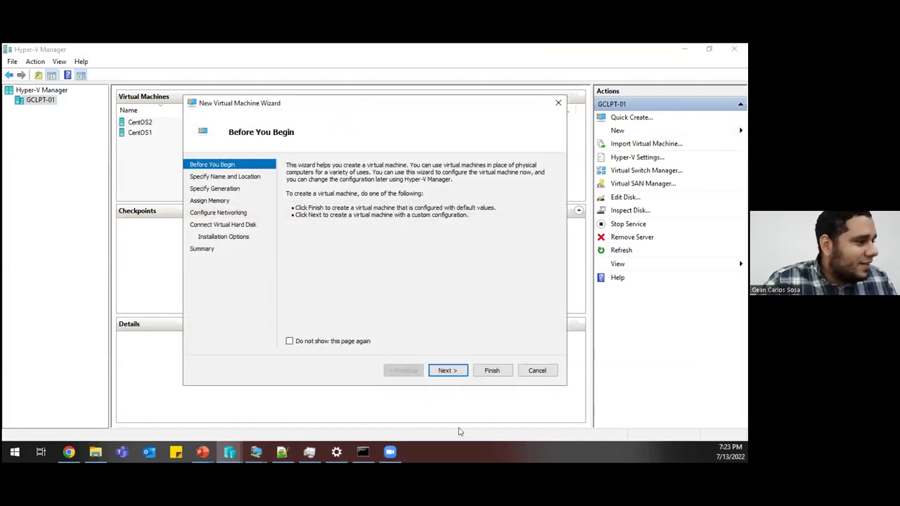
click(449, 371)
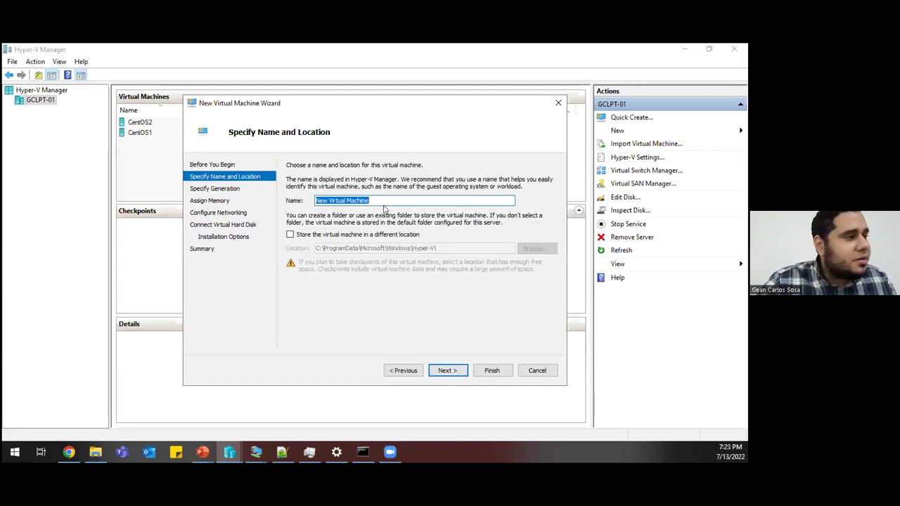
drag(374, 199, 307, 201)
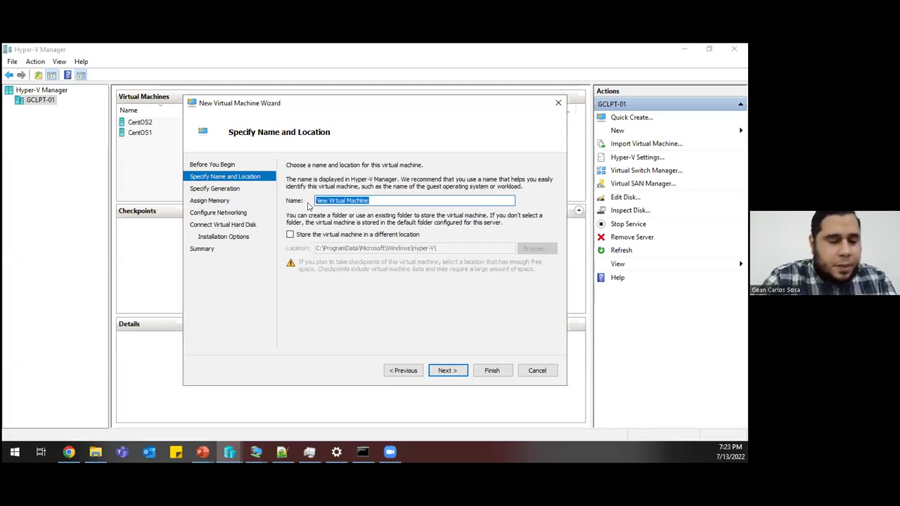
text(Cent)
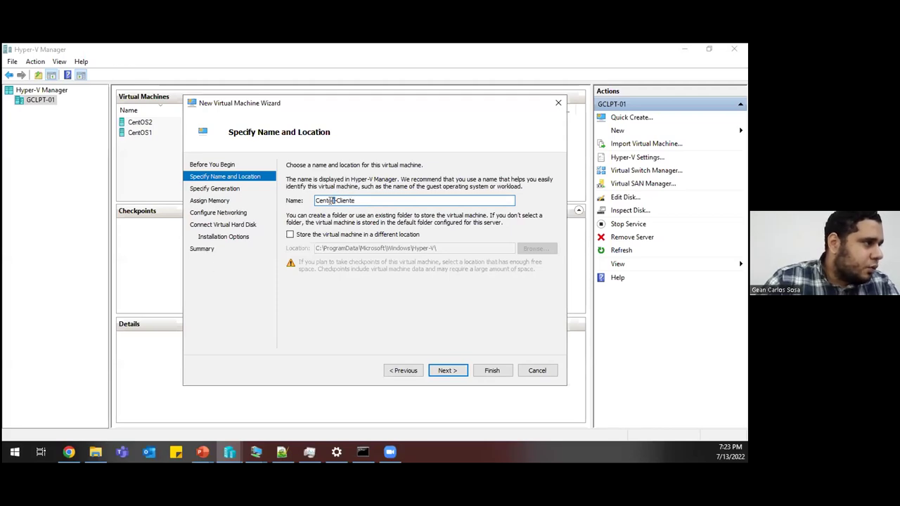
text(OS)
click(449, 371)
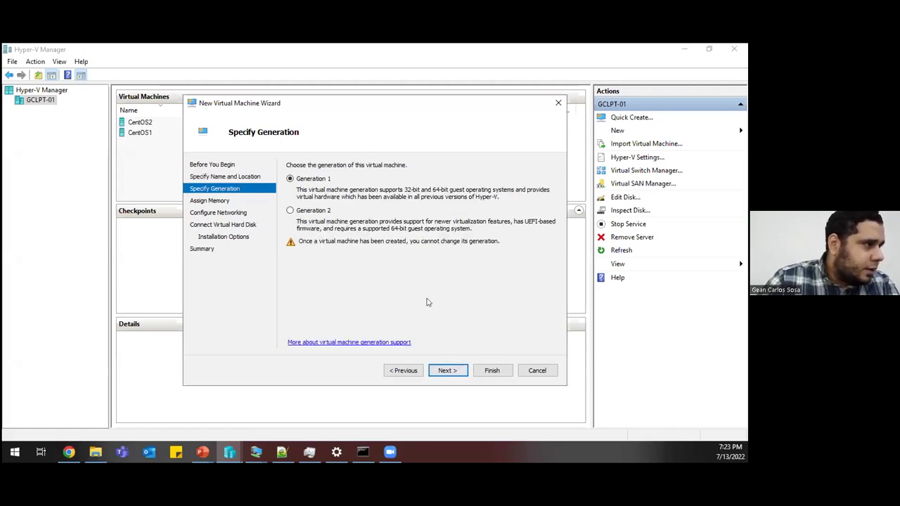
- Accept Generation 1 and 1024 MB of dynamic startup memory, and connect the network adapter to Physical_net
click(454, 373)
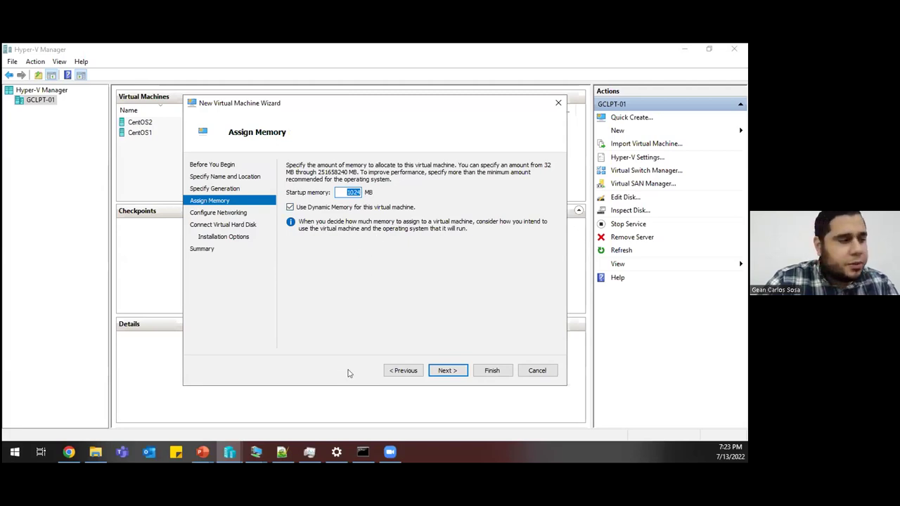
click(450, 373)
click(362, 187)
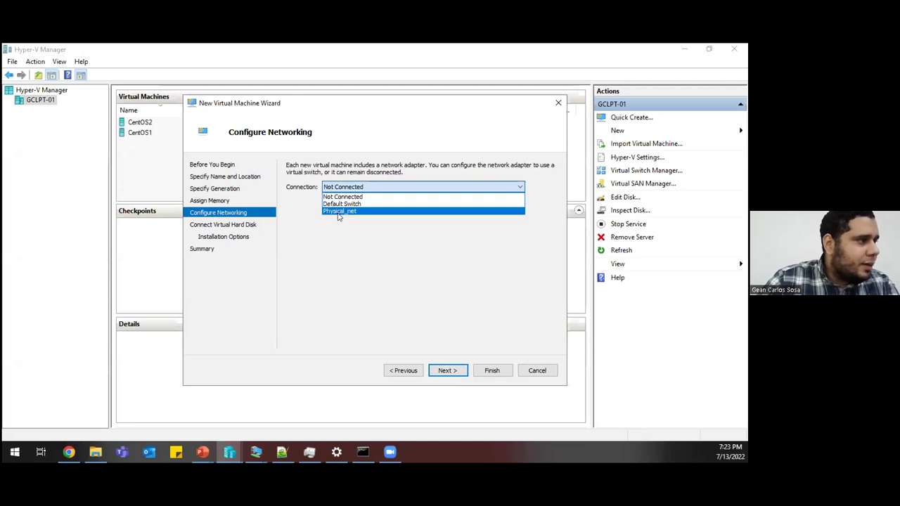
click(330, 211)
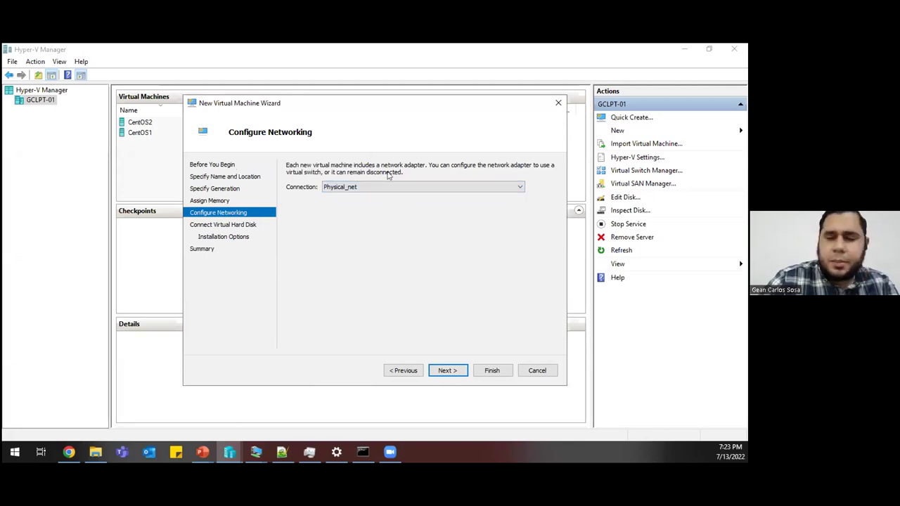
click(440, 370)
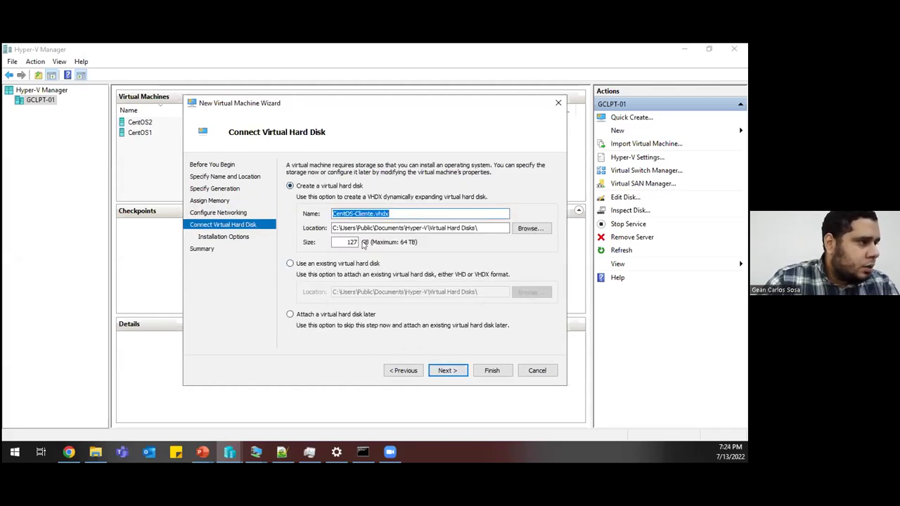
click(325, 264)
click(531, 293)
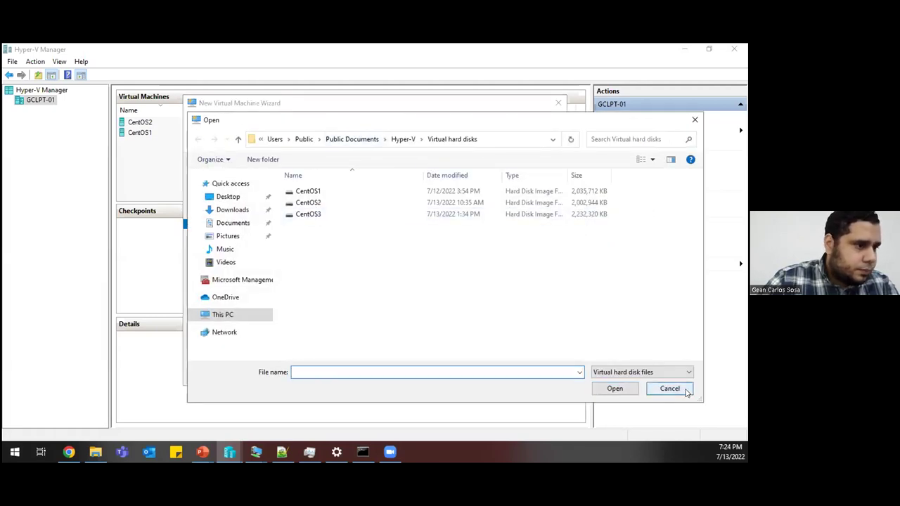
click(669, 388)
click(355, 187)
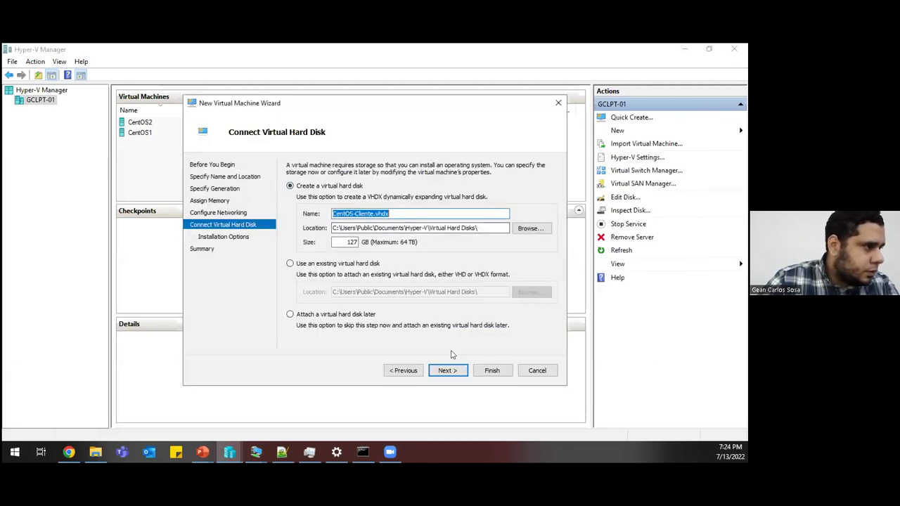
- Accept creating the 127 GB CentOS-Cliente.vhdx disk and set the operating system to install from the CentOS-7-x86_64 DVD image on the Desktop
click(447, 371)
click(369, 202)
click(332, 240)
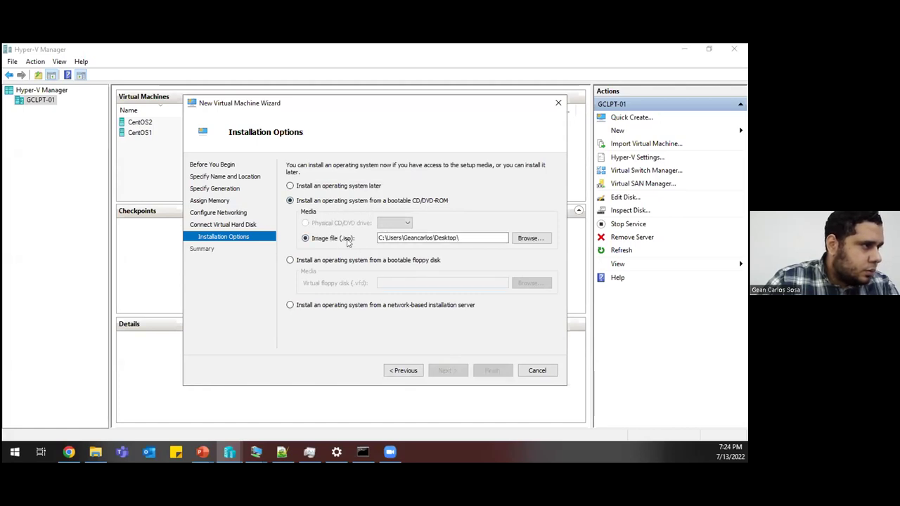
click(531, 237)
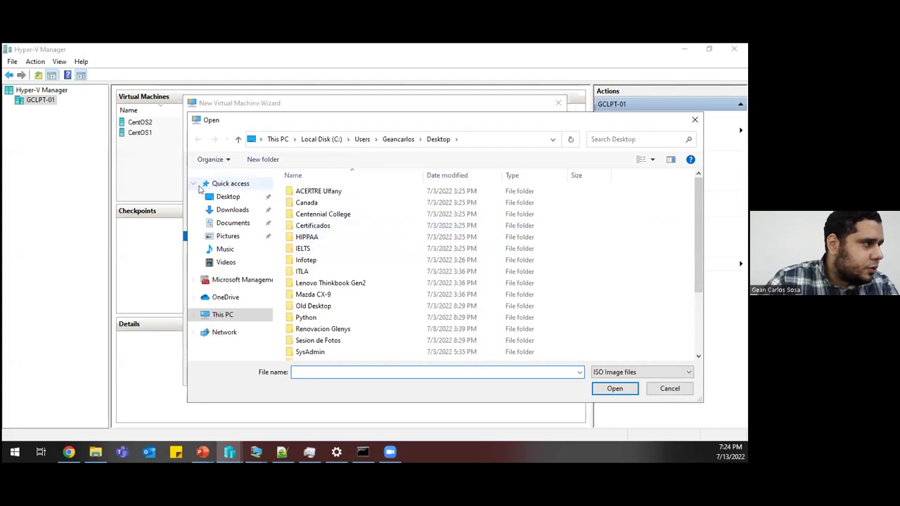
click(232, 199)
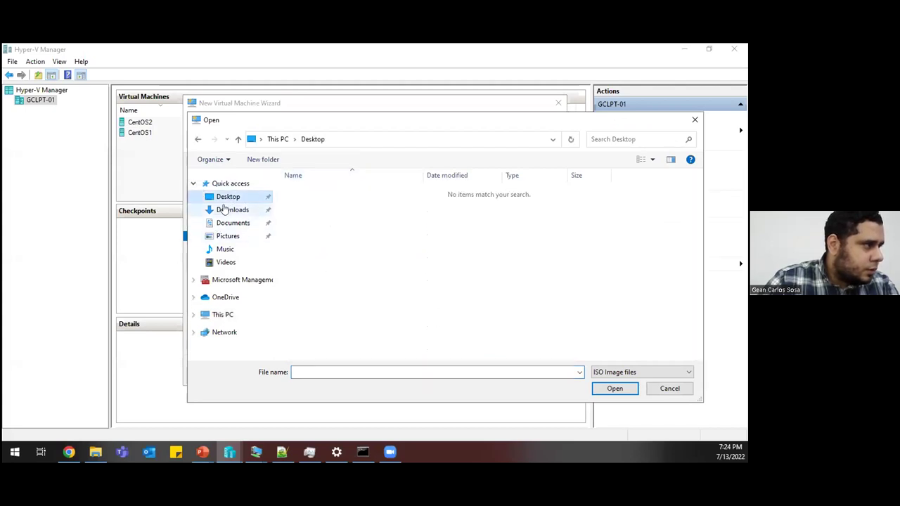
click(229, 314)
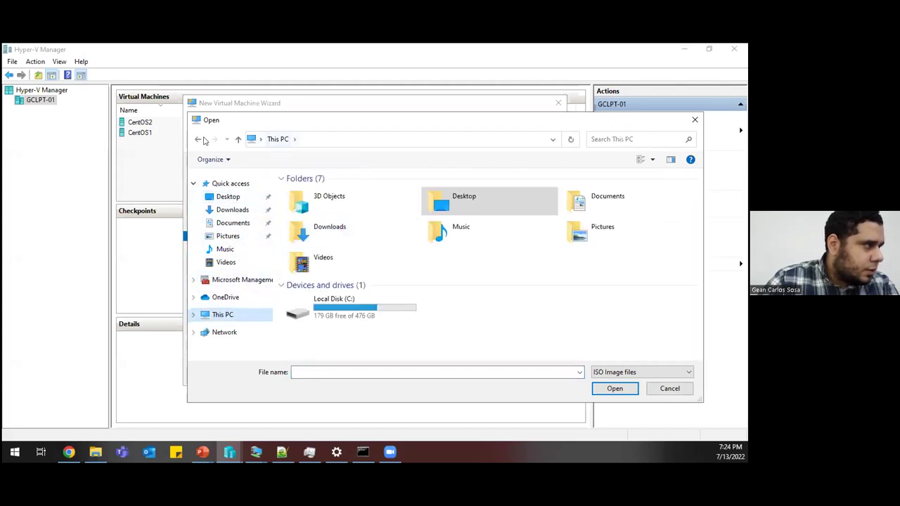
double_click(464, 200)
scroll(371, 294, down, 3)
double_click(337, 343)
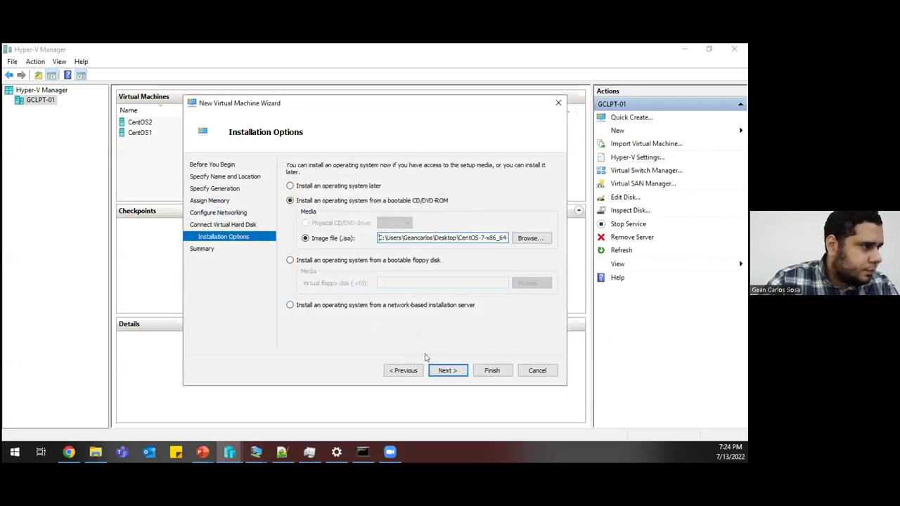
- Review the configuration summary of the new virtual machine and finish creating it
click(447, 370)
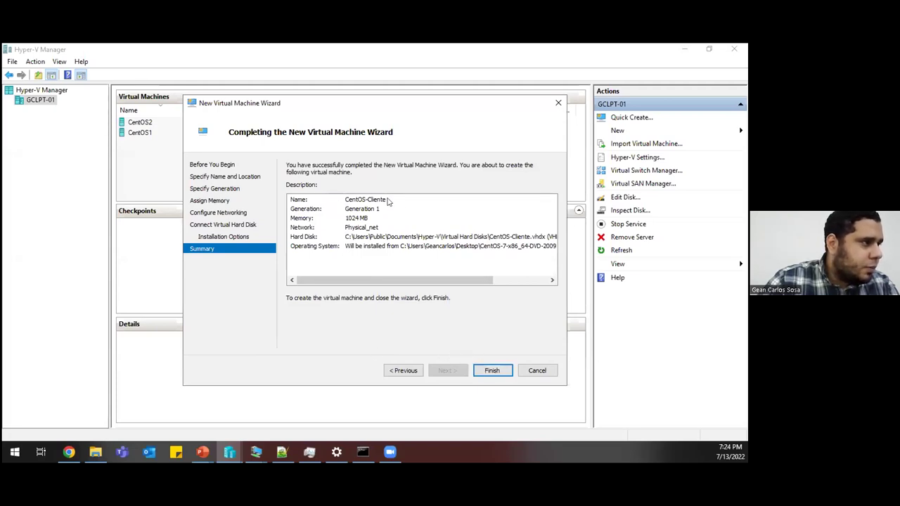
drag(478, 279, 422, 285)
click(492, 370)
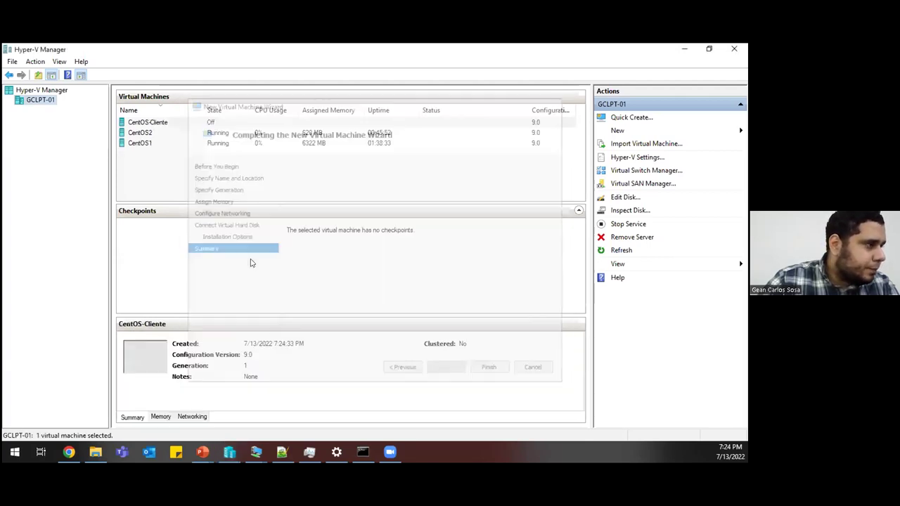
- Start the CentOS-Cliente virtual machine and open its console connection
click(170, 122)
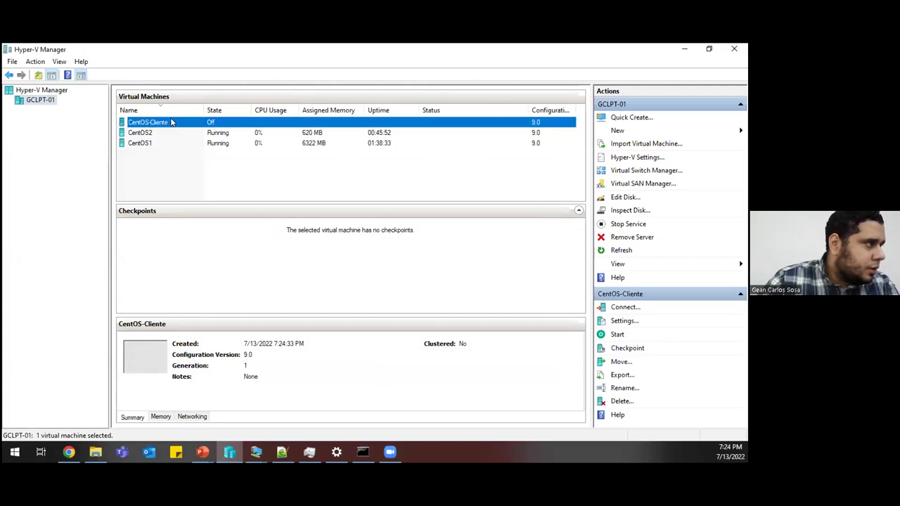
right_click(170, 122)
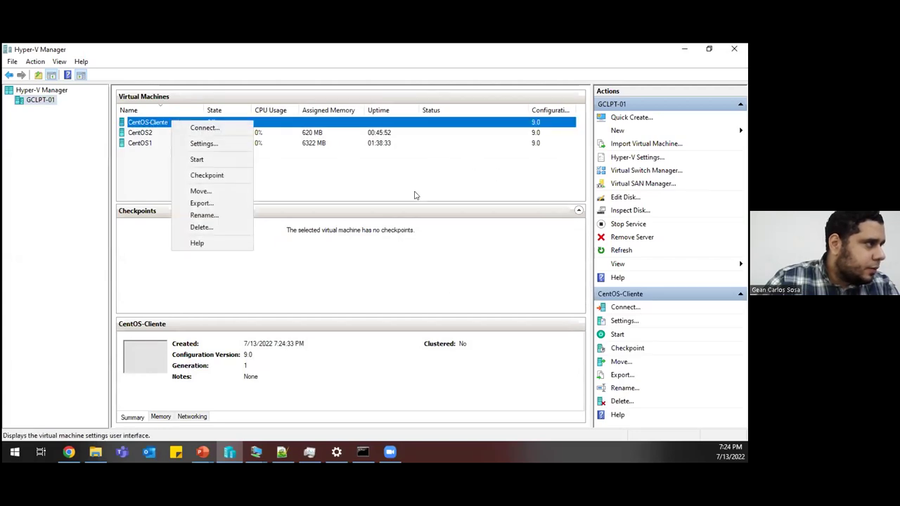
click(216, 163)
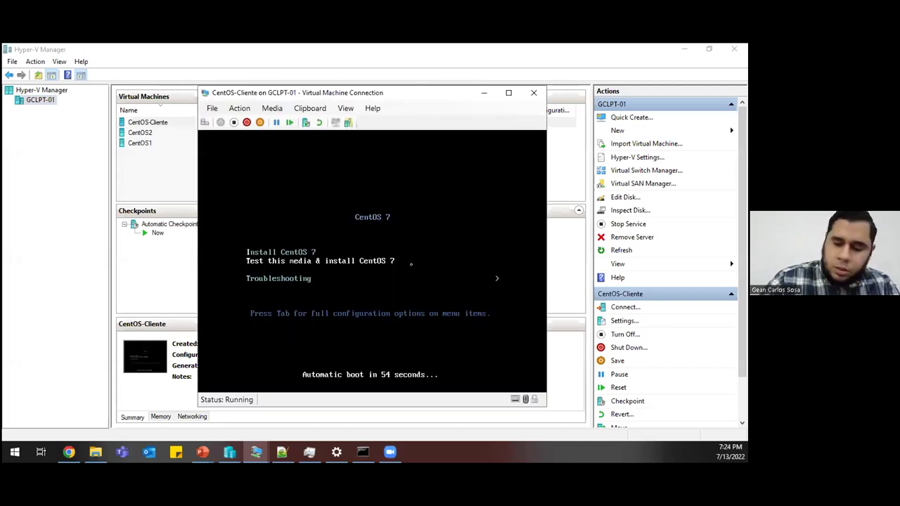
- Boot the virtual machine with the Install CentOS 7 option, skipping the media test
key(Down)
key(Up)
key(Up)
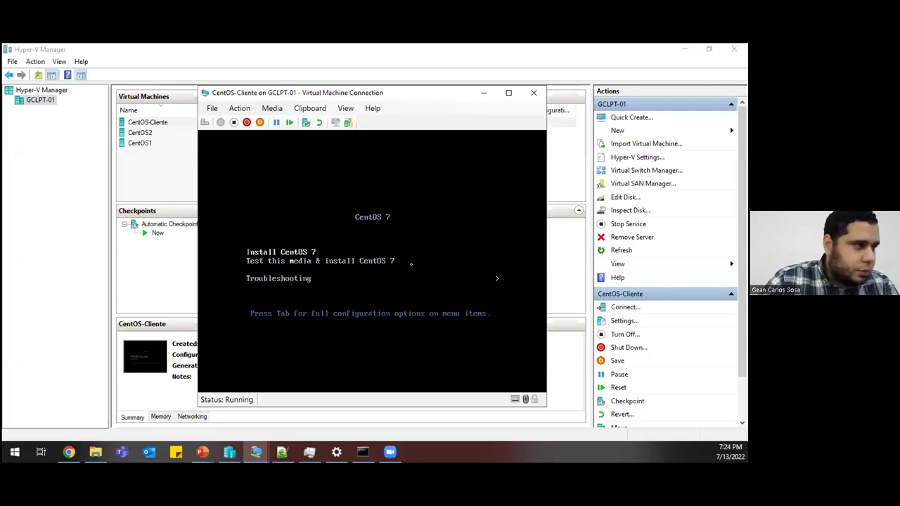
key(Down)
key(Up)
key(Return)
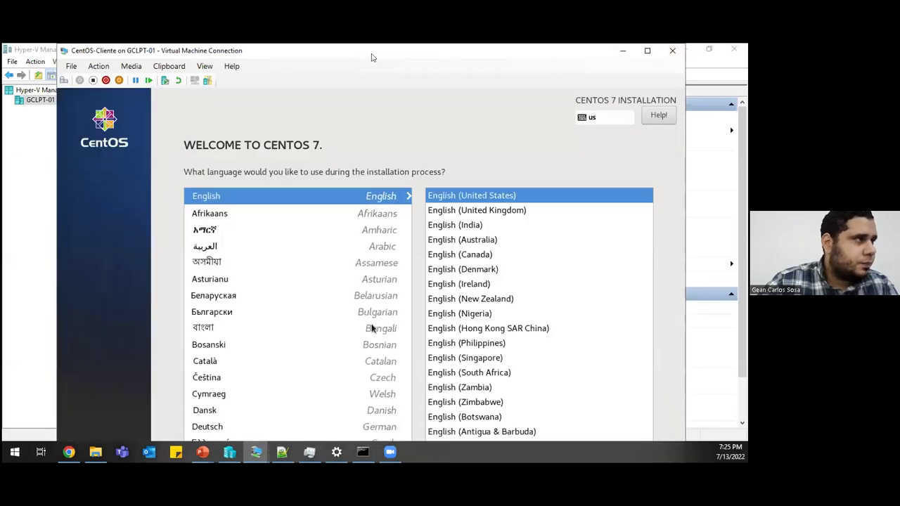
double_click(366, 53)
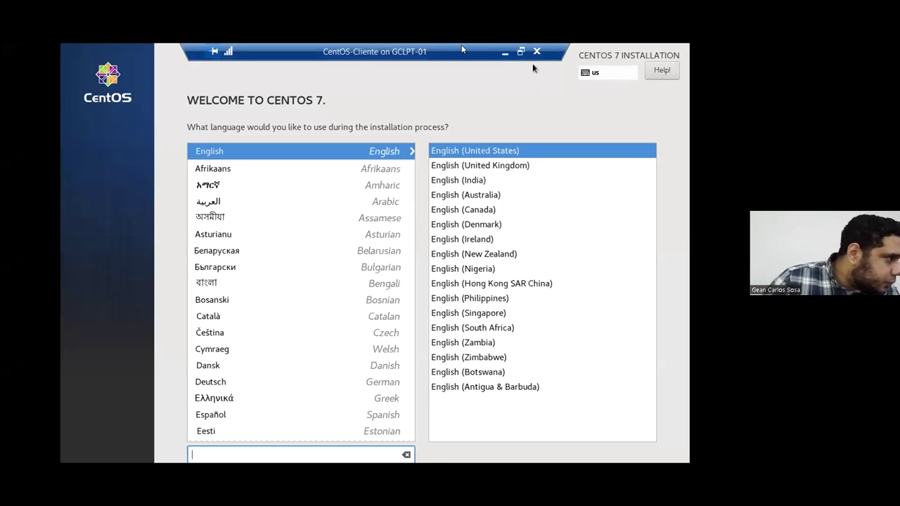
drag(464, 59, 443, 62)
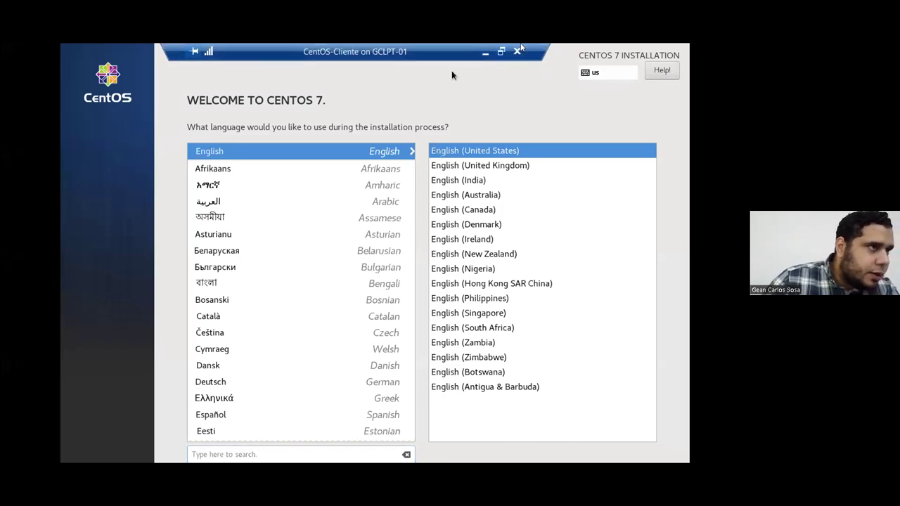
click(500, 52)
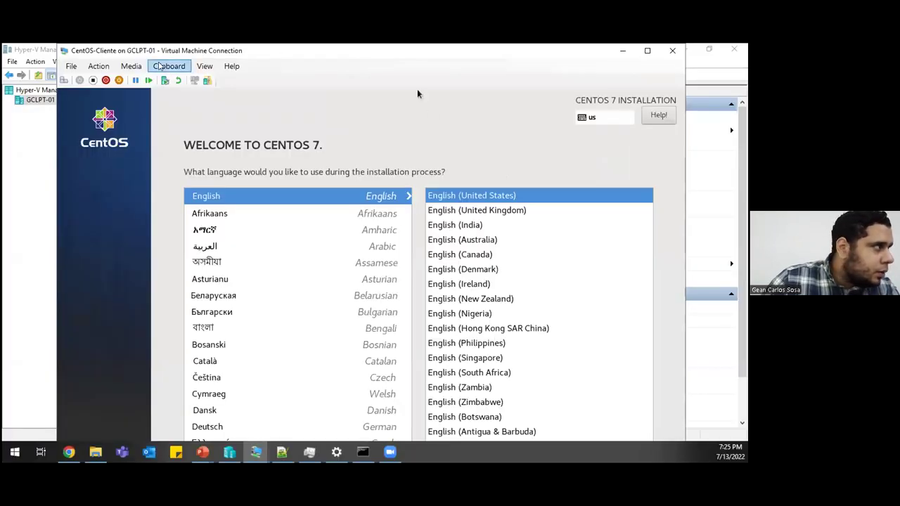
- Set the zoom level of the virtual machine console to 75% so the whole installer fits
drag(127, 53, 94, 52)
click(171, 65)
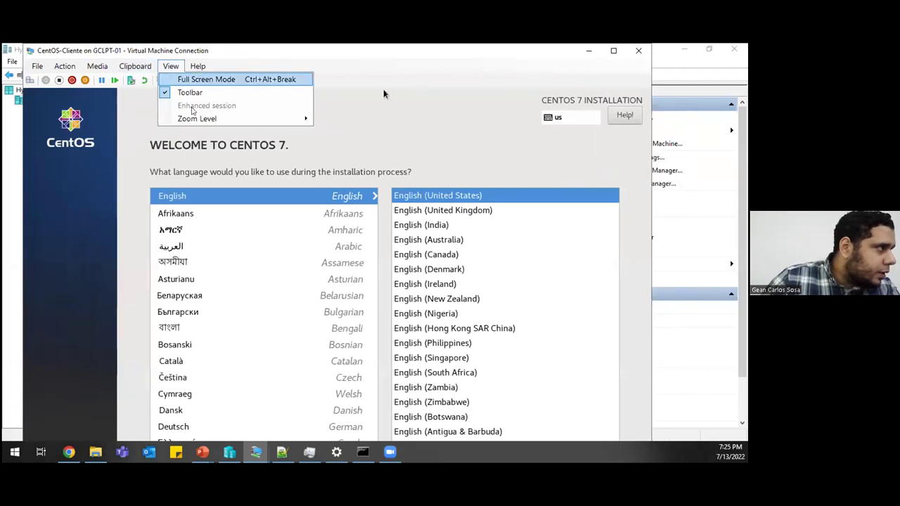
mouse_move(222, 121)
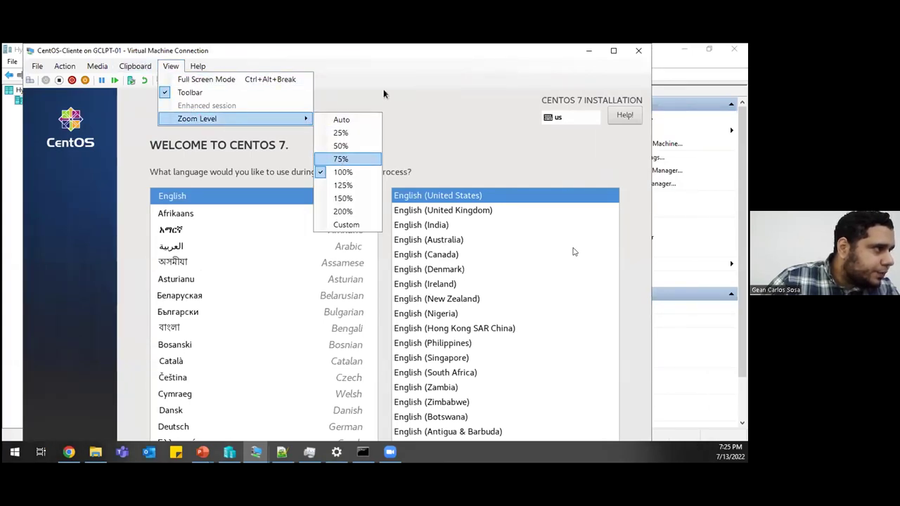
click(342, 160)
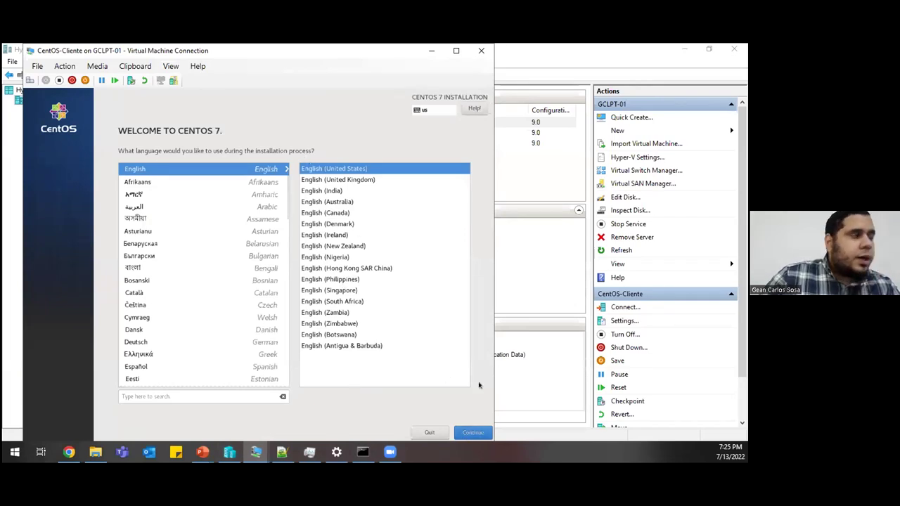
- Accept English (United States) as the installation language and open the software selection settings
click(473, 436)
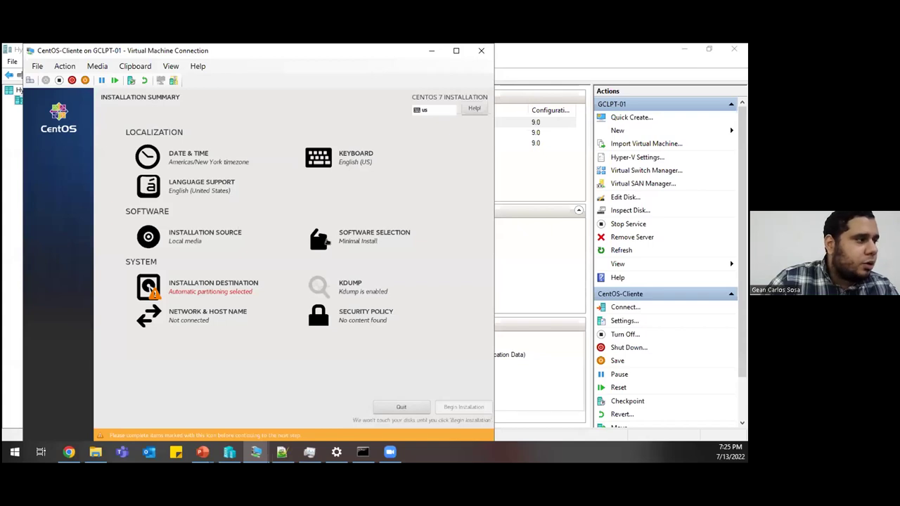
click(365, 239)
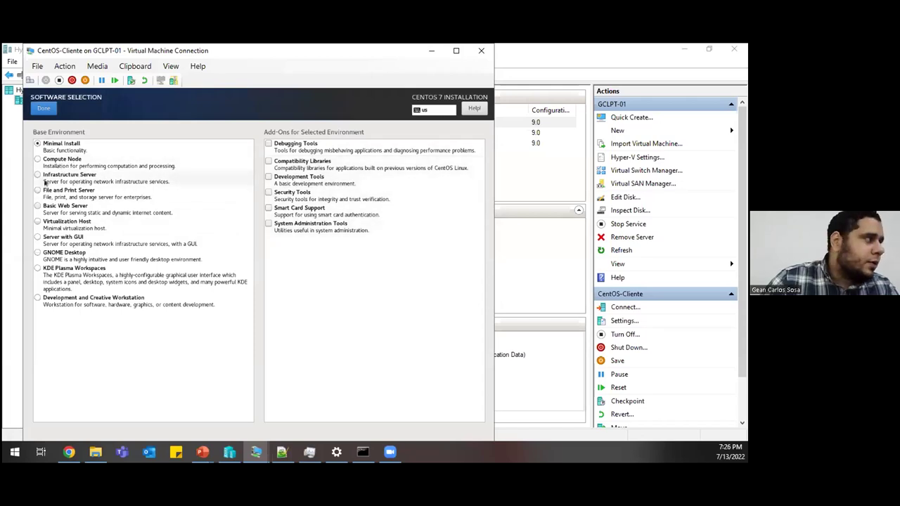
- Examine the add-ons offered for the Infrastructure Server, File and Print Server, Basic Web Server and GNOME Desktop base environments
click(39, 177)
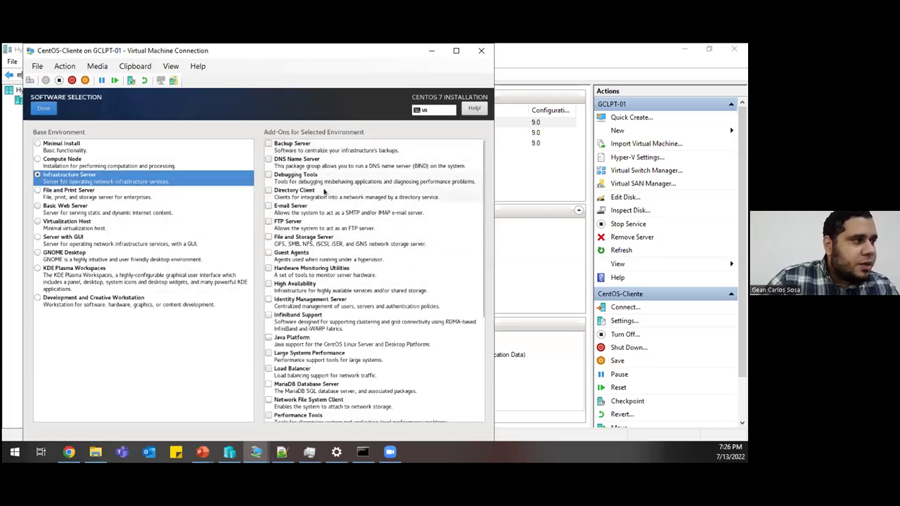
scroll(324, 193, down, 3)
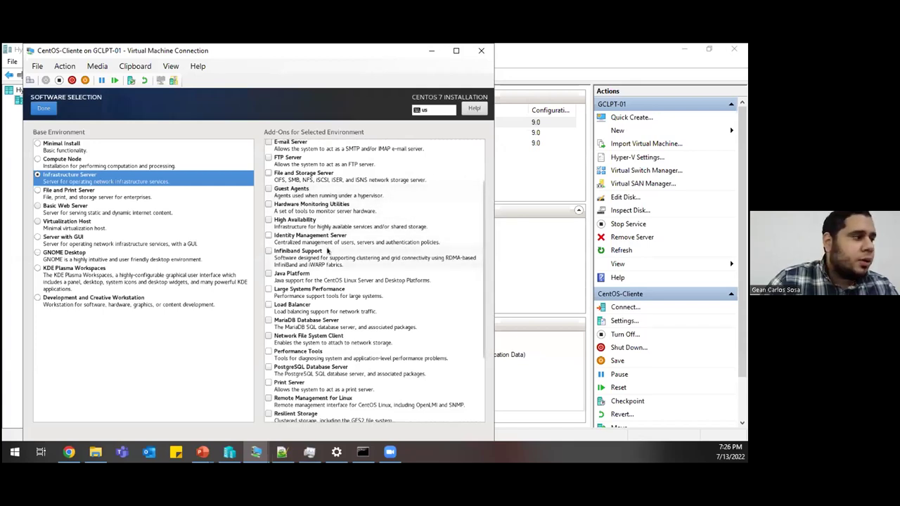
scroll(323, 253, down, 5)
scroll(323, 255, up, 8)
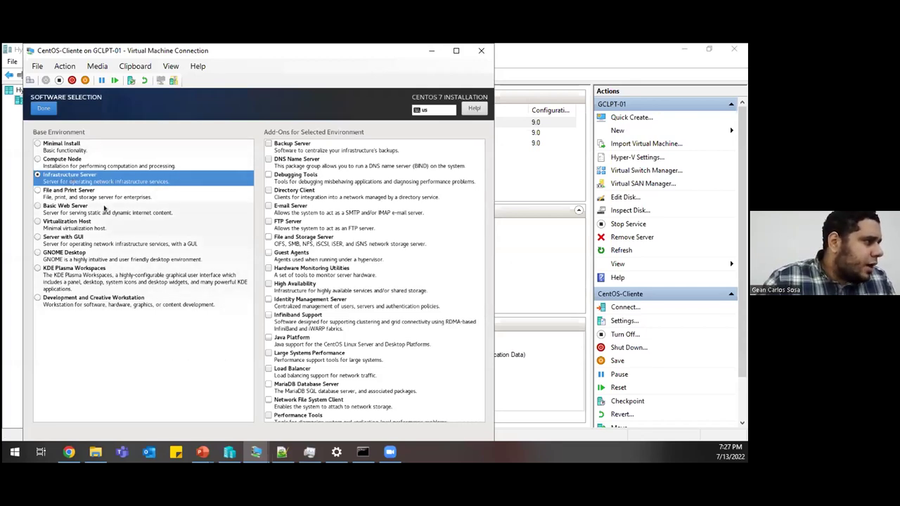
click(70, 195)
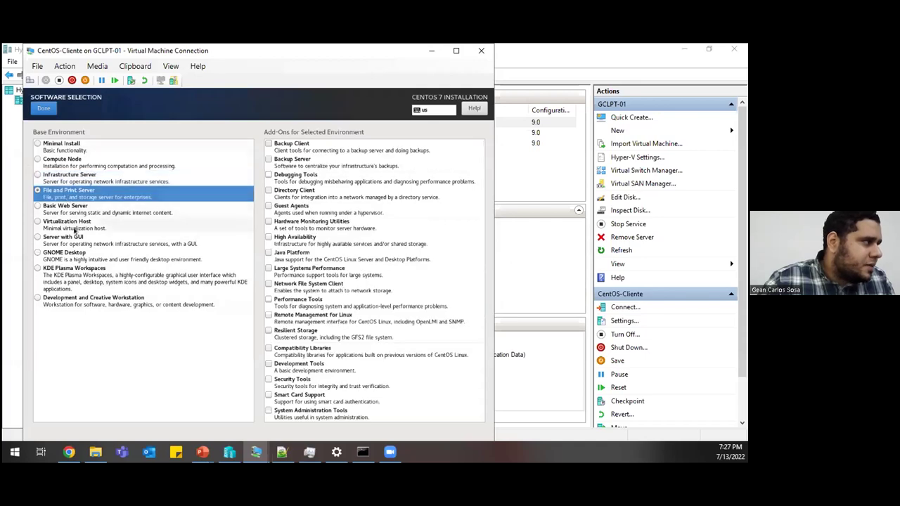
click(68, 210)
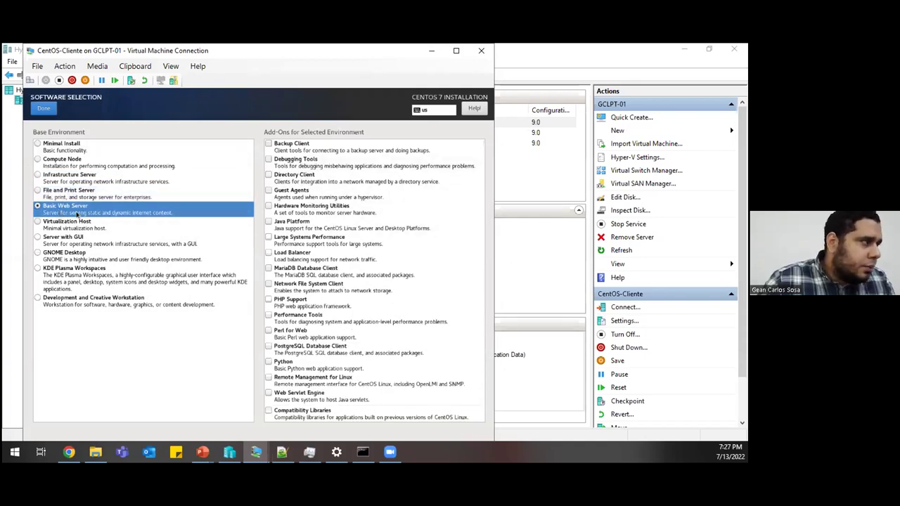
scroll(302, 211, down, 2)
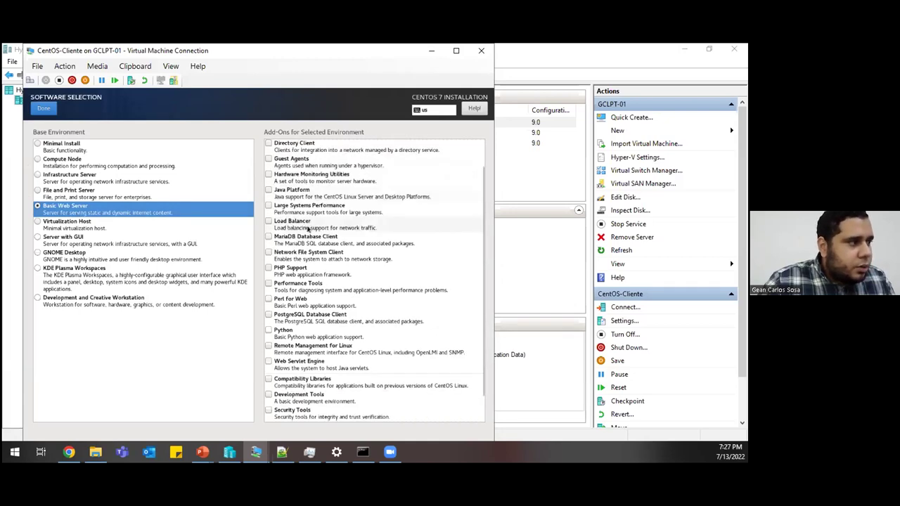
scroll(304, 371, up, 2)
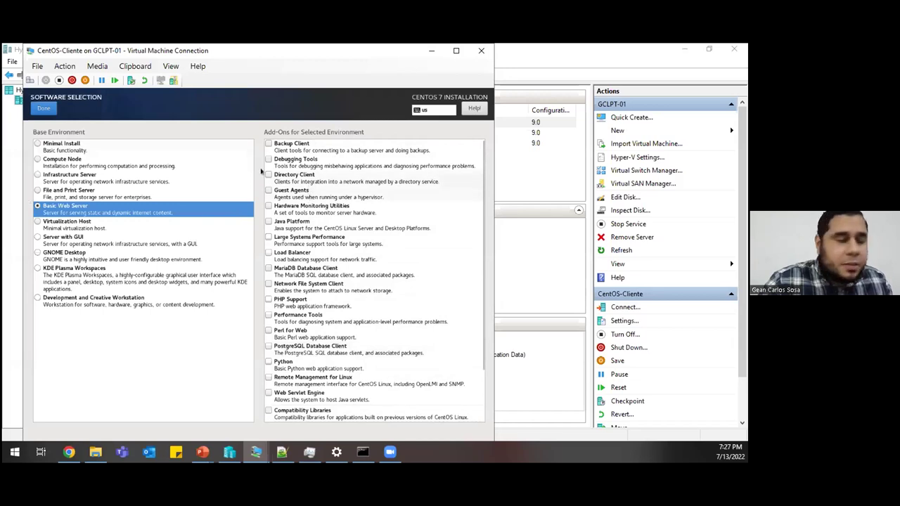
click(67, 257)
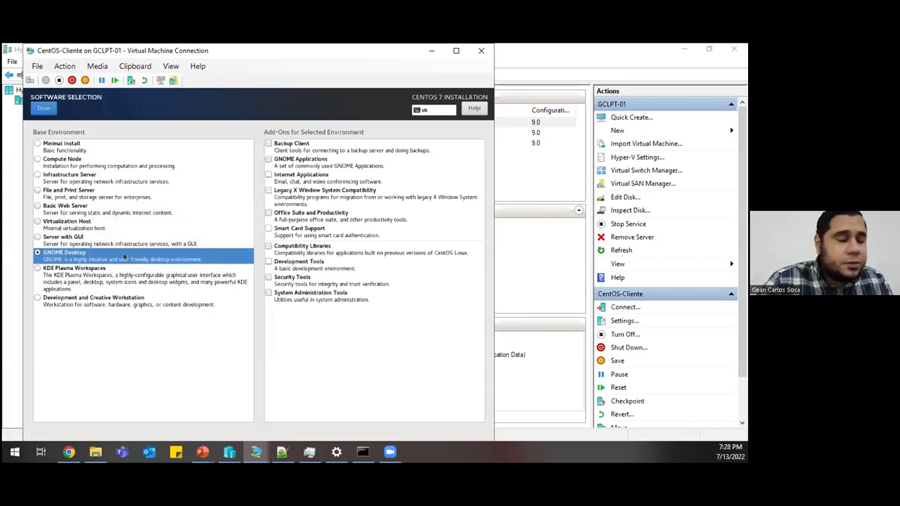
click(64, 273)
click(64, 260)
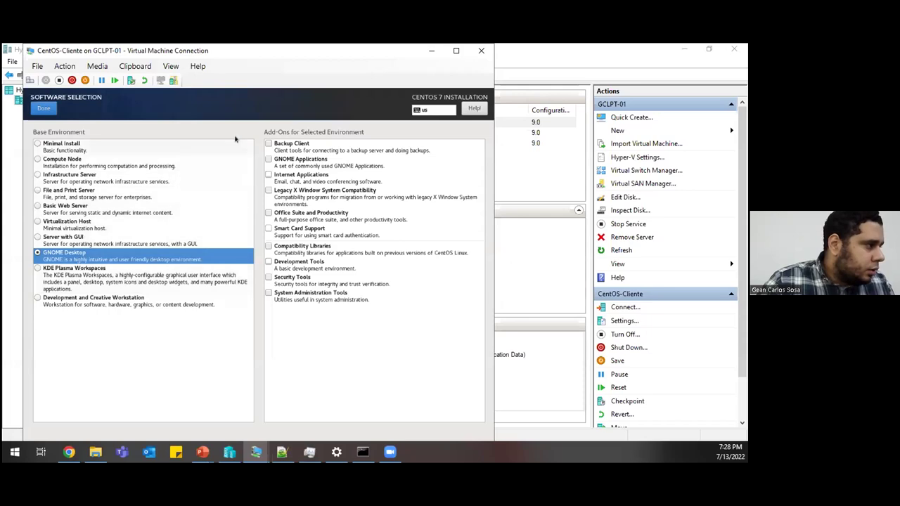
- Choose Minimal Install as the base environment without add-ons and return to the installation summary
click(70, 146)
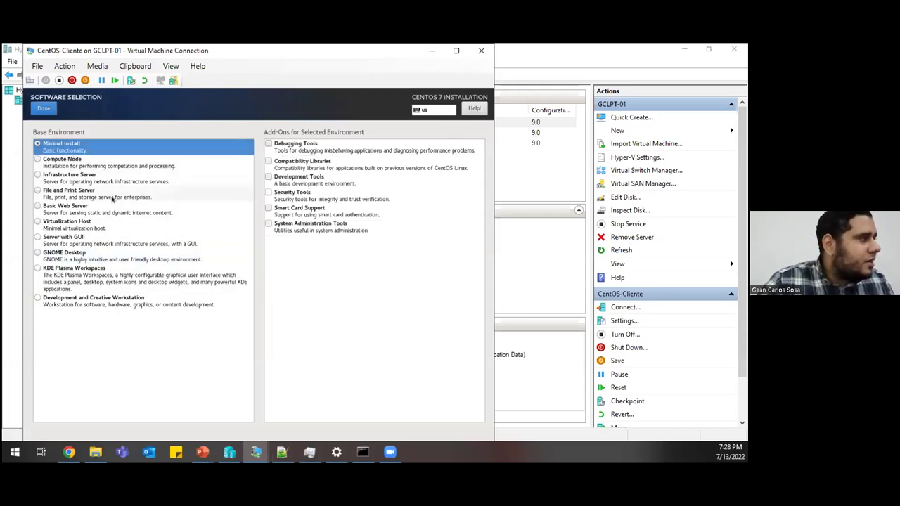
click(45, 109)
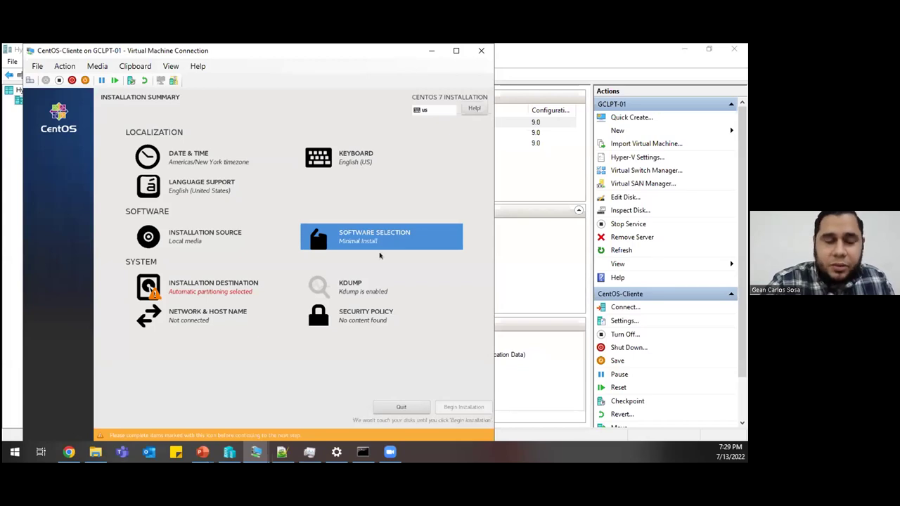
- Confirm the 127 GiB Msft Virtual Disk as the installation destination with automatically configured partitioning
click(227, 295)
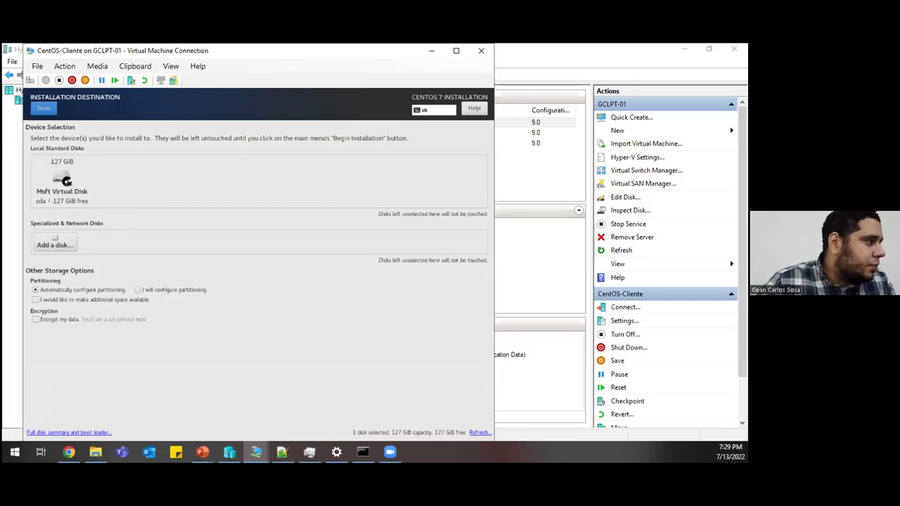
click(198, 294)
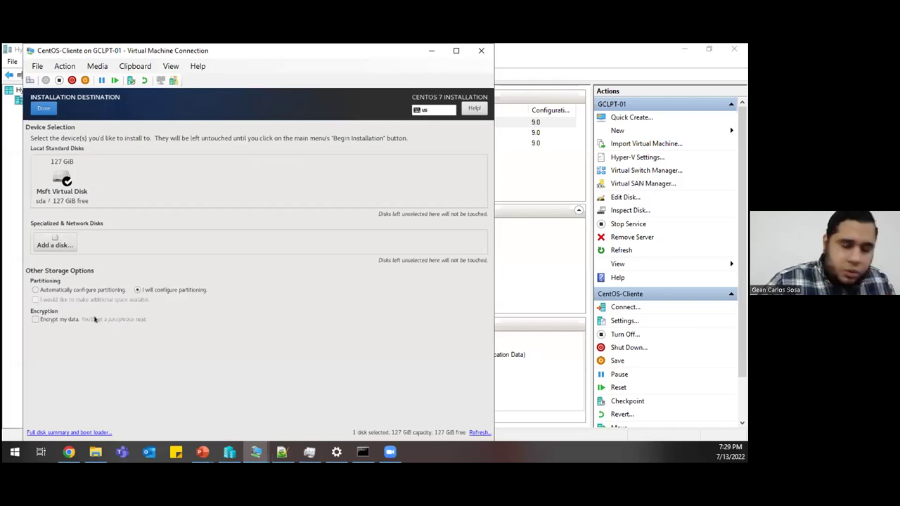
click(57, 290)
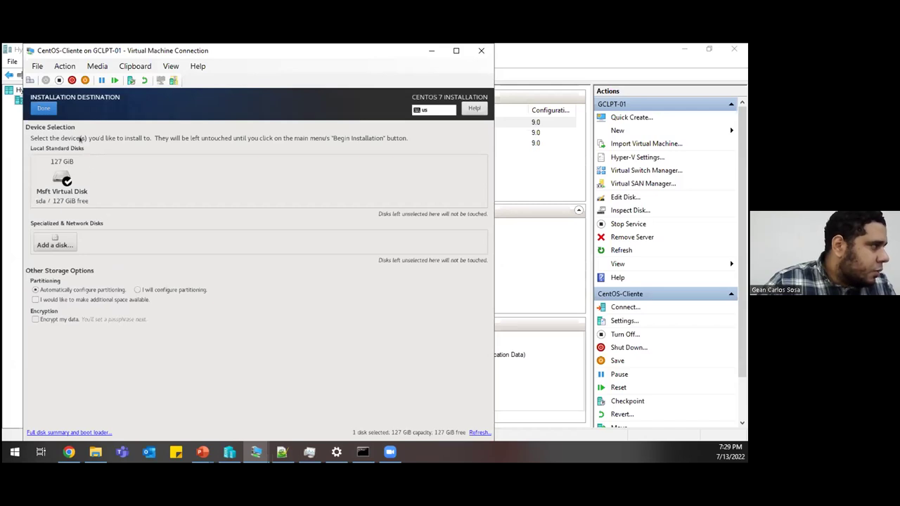
click(43, 108)
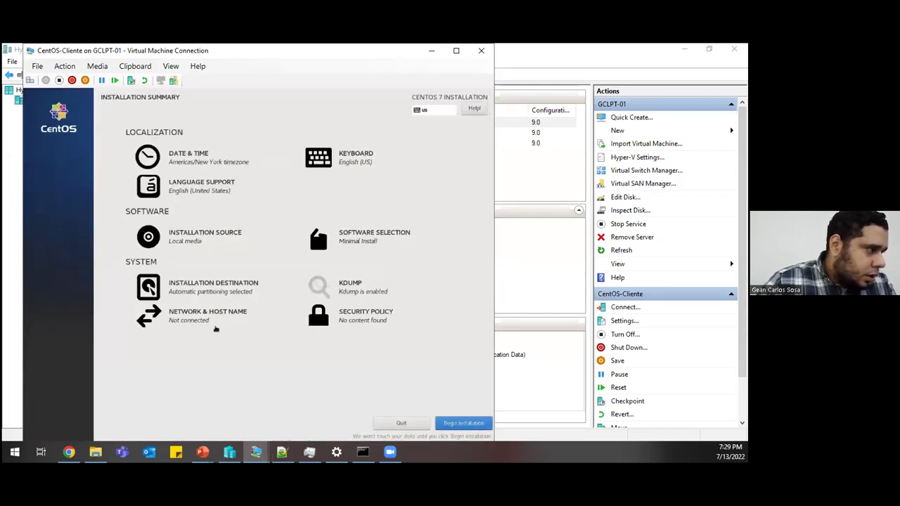
- Check the security policy settings without entering any content and begin the CentOS installation
click(355, 321)
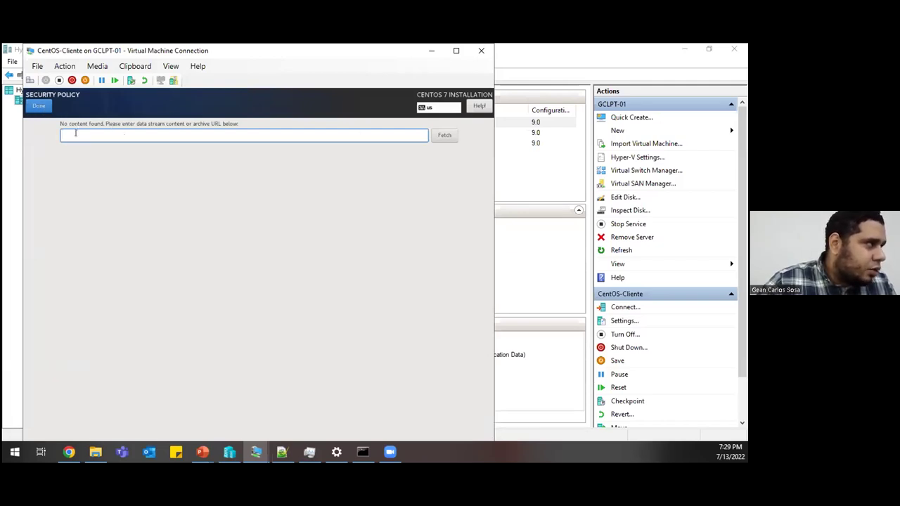
click(42, 105)
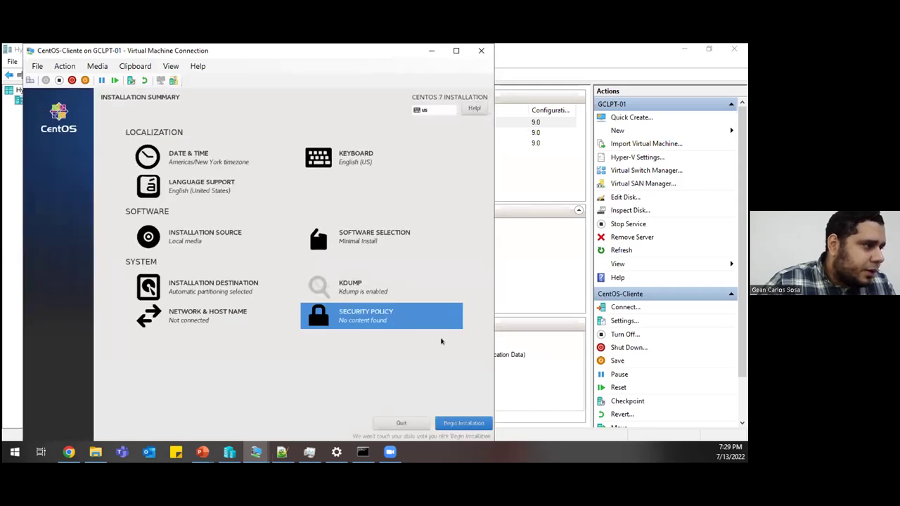
click(464, 423)
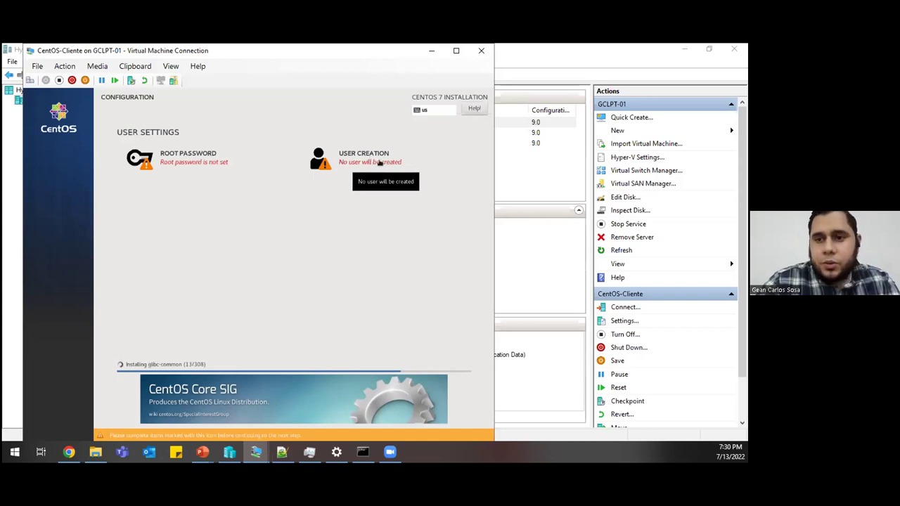
- Set and confirm the root password in the installer's user settings
click(138, 163)
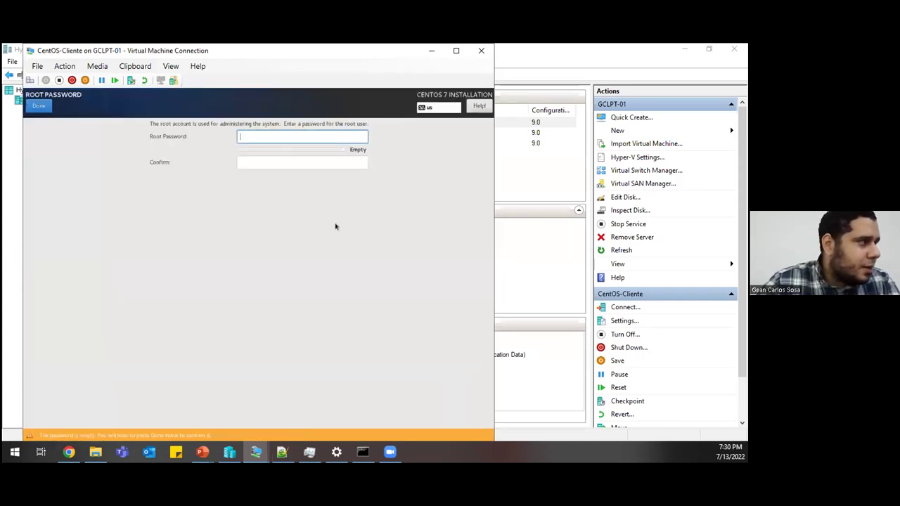
text(••••••••••)
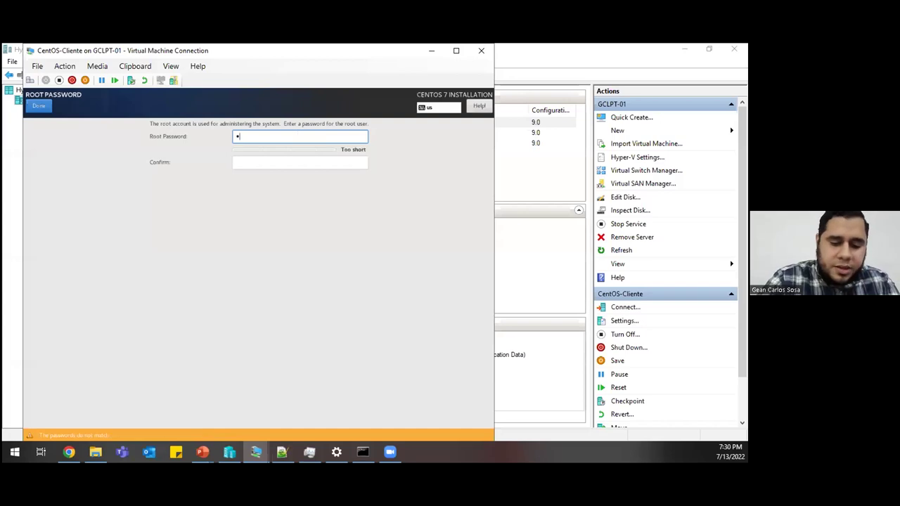
key(Tab)
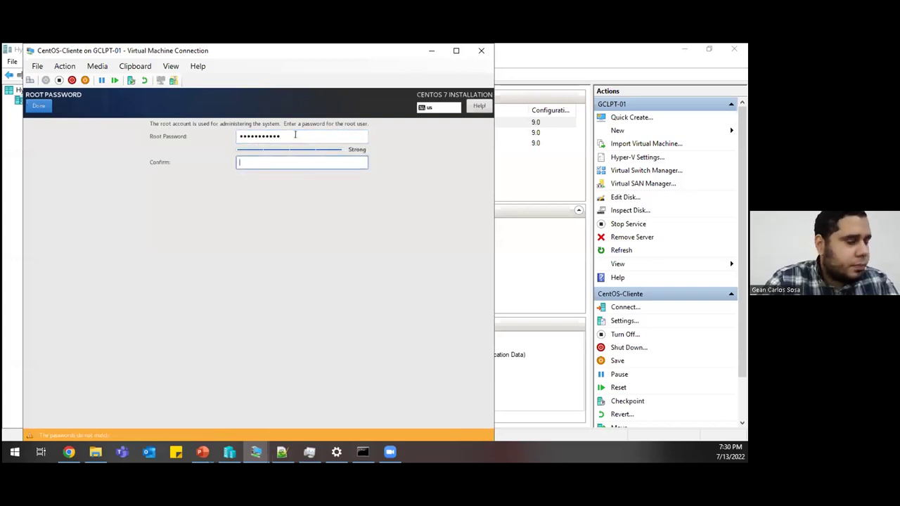
text(•••••••••••)
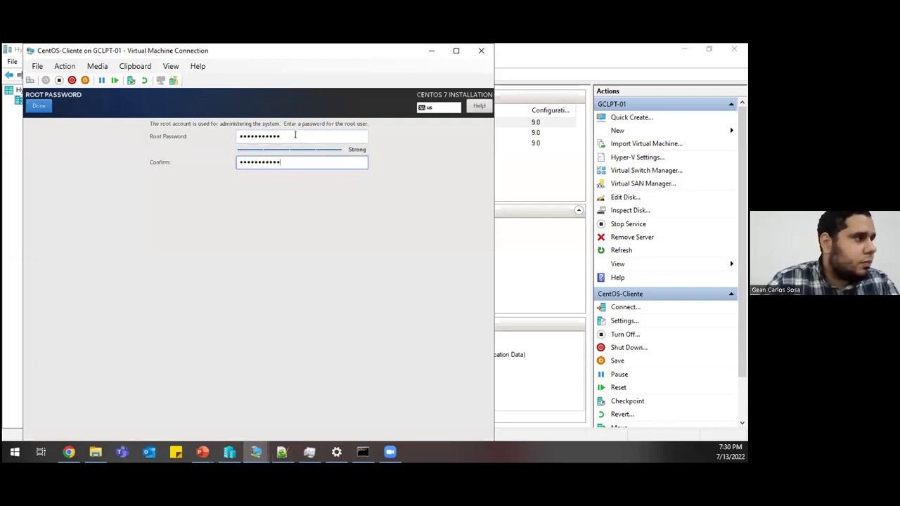
click(39, 106)
- Open the user creation settings and enter the new user's full name
click(355, 165)
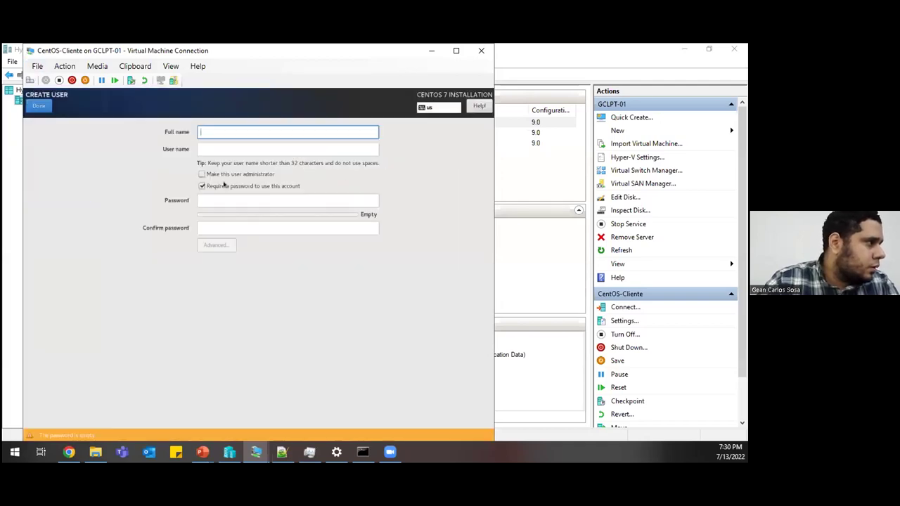
text(geancarlos)
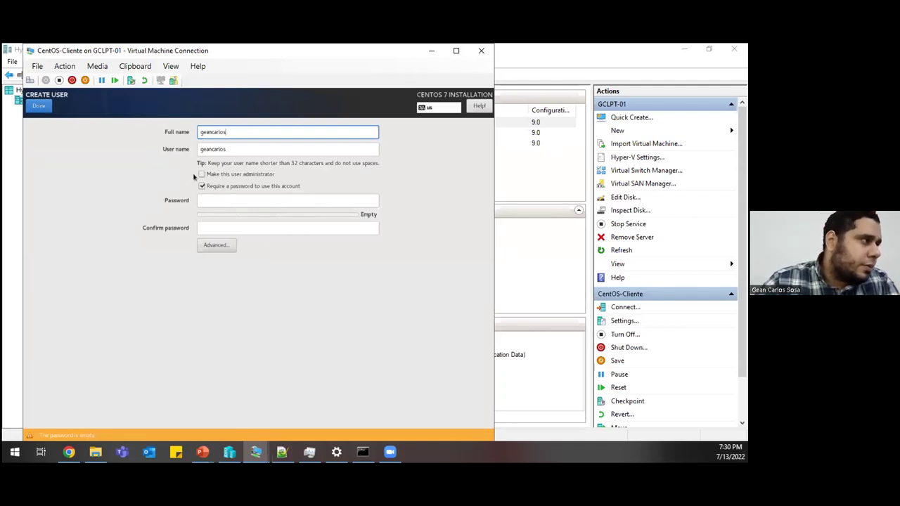
drag(231, 130, 188, 128)
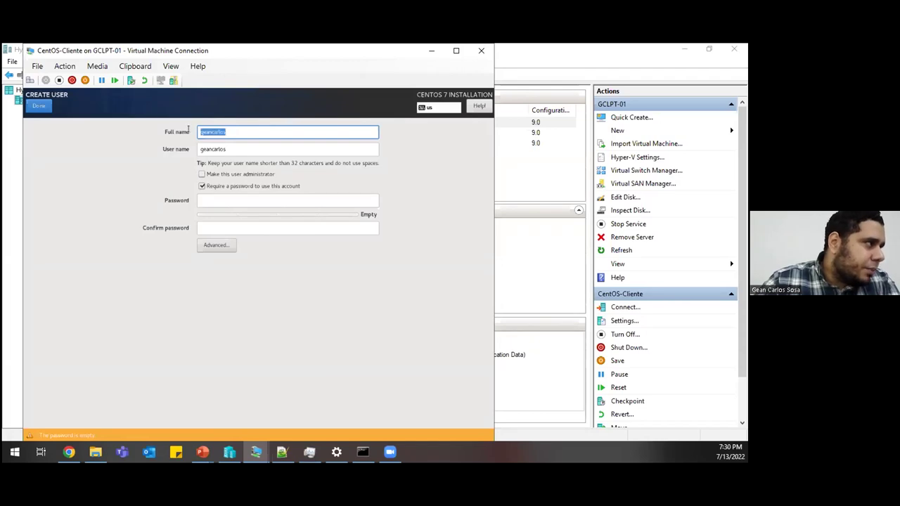
text(Geancarlos Sosa)
- Try capitalizing the first letter of the suggested user name
drag(232, 152, 169, 154)
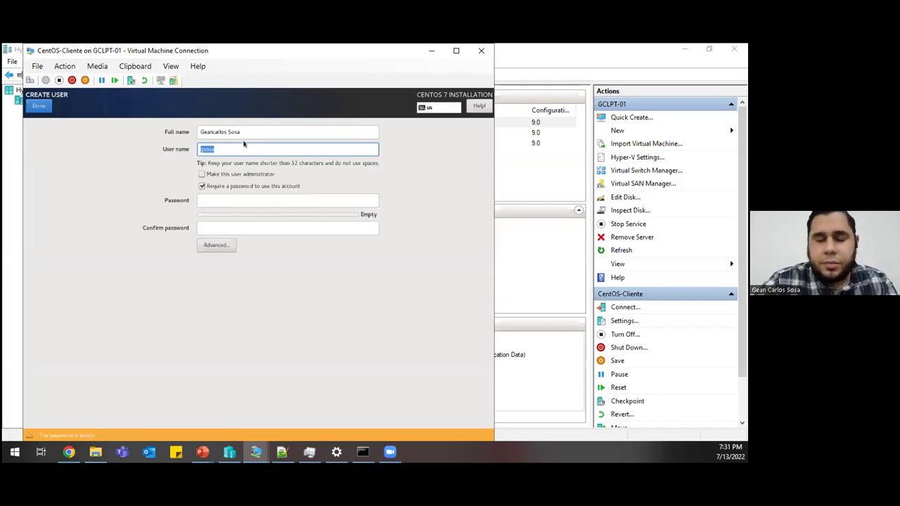
click(215, 149)
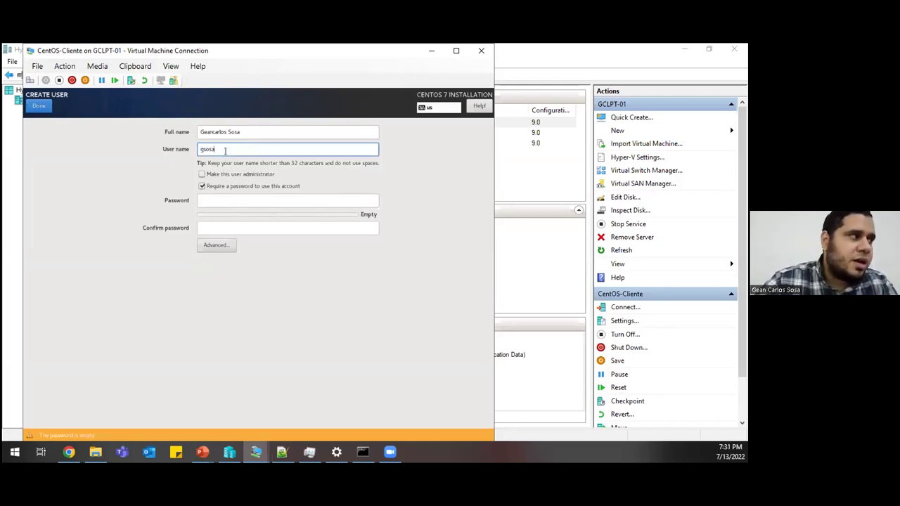
key(BackSpace)
text(G)
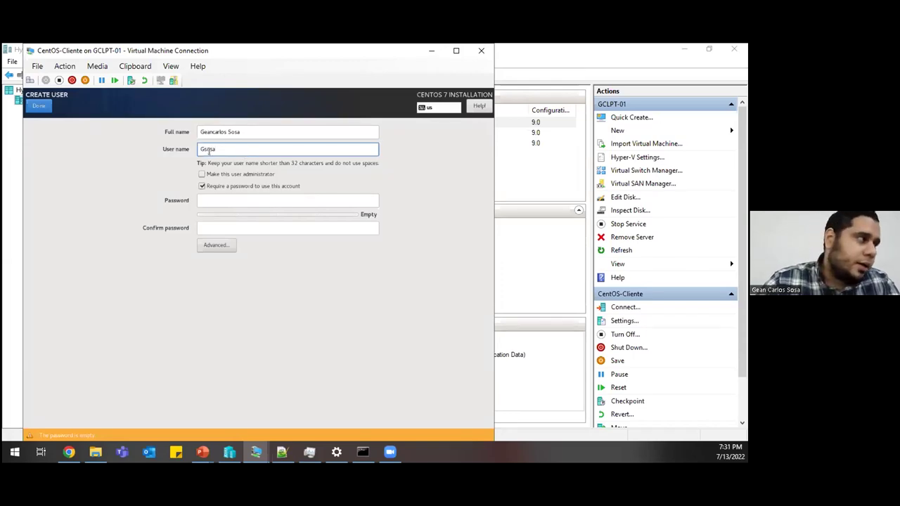
- Replace the user name with the new user's first name in lowercase
drag(224, 147, 183, 150)
key(BackSpace)
text(g)
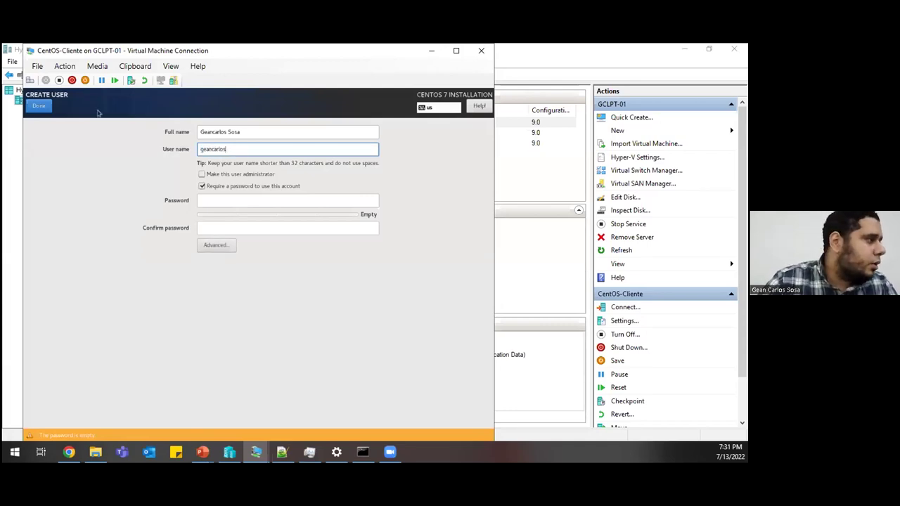
- Enter and confirm the password for the new user account
click(251, 199)
text(*********)
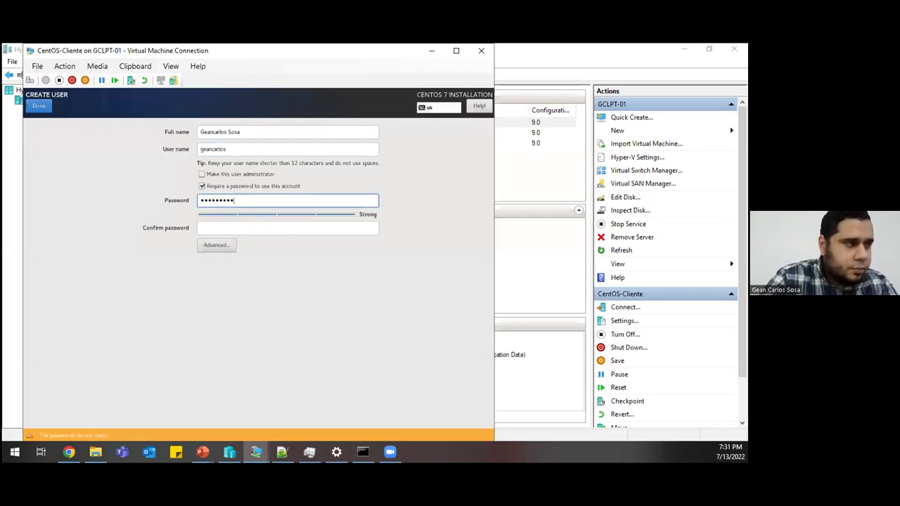
key(Tab)
text(***********)
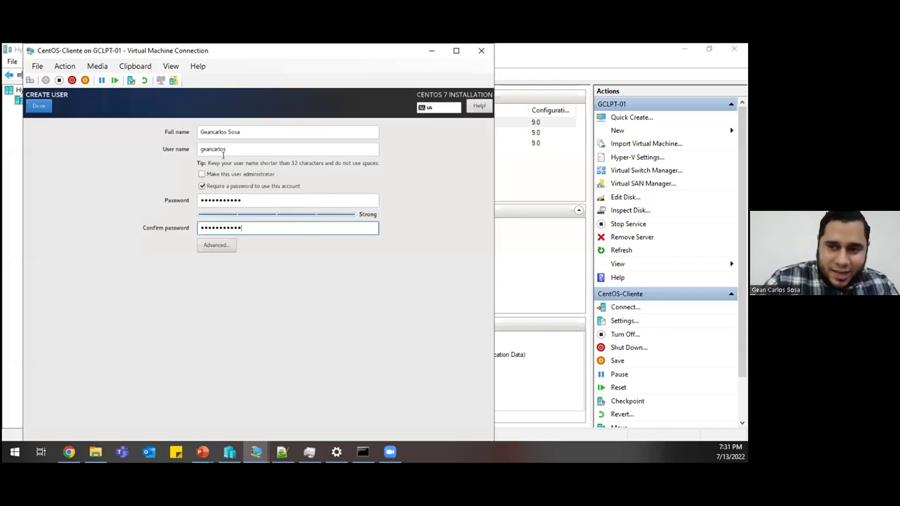
- Clear the mismatched confirmation password, re-enter the new user's account password there, and save the user creation settings
text(a)
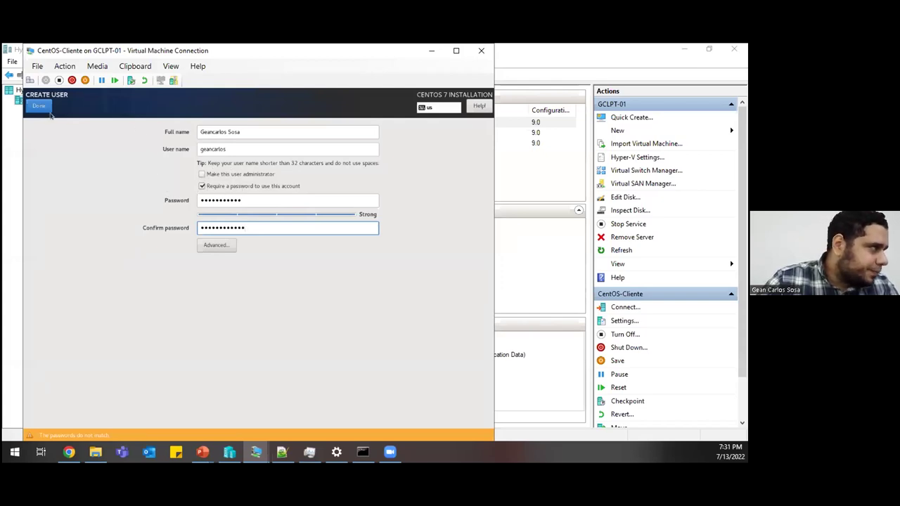
key(ctrl+a)
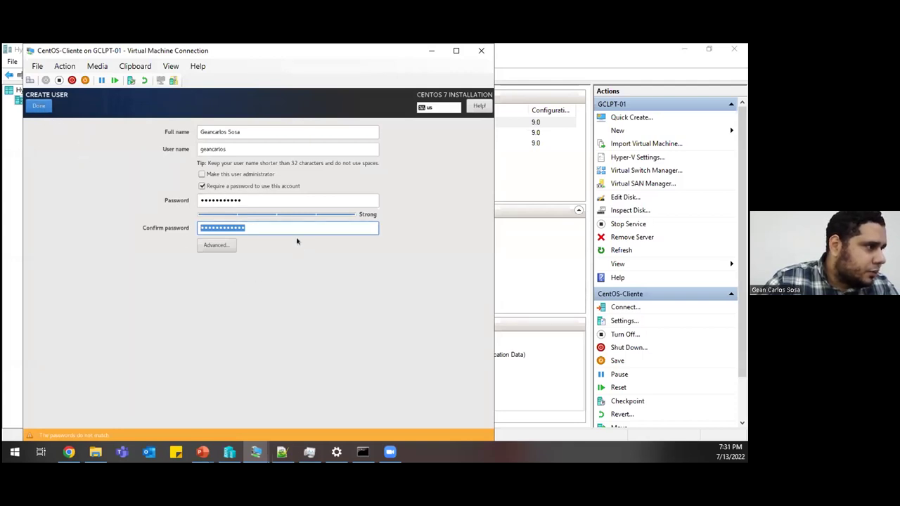
click(252, 225)
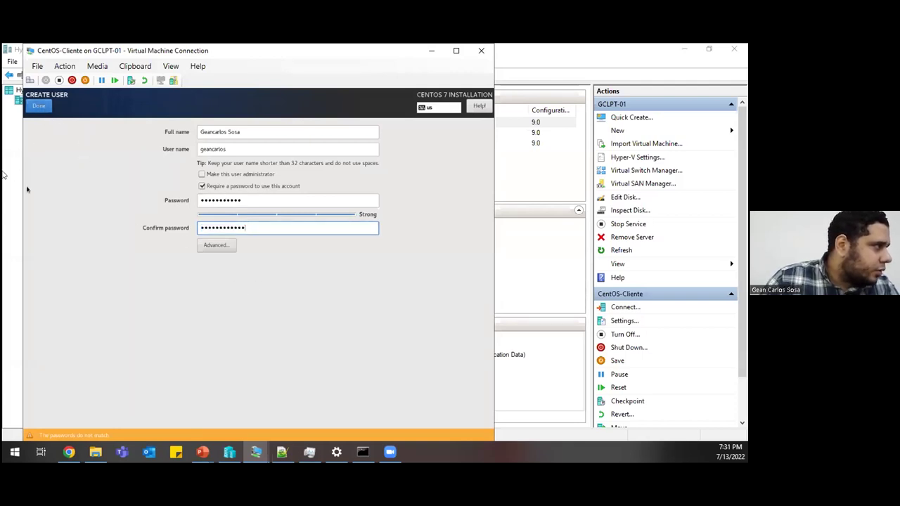
click(39, 105)
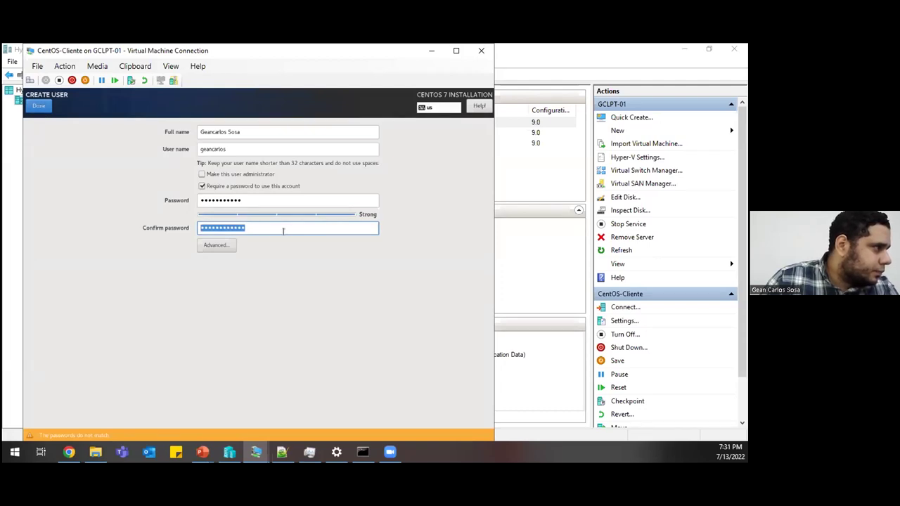
key(BackSpace)
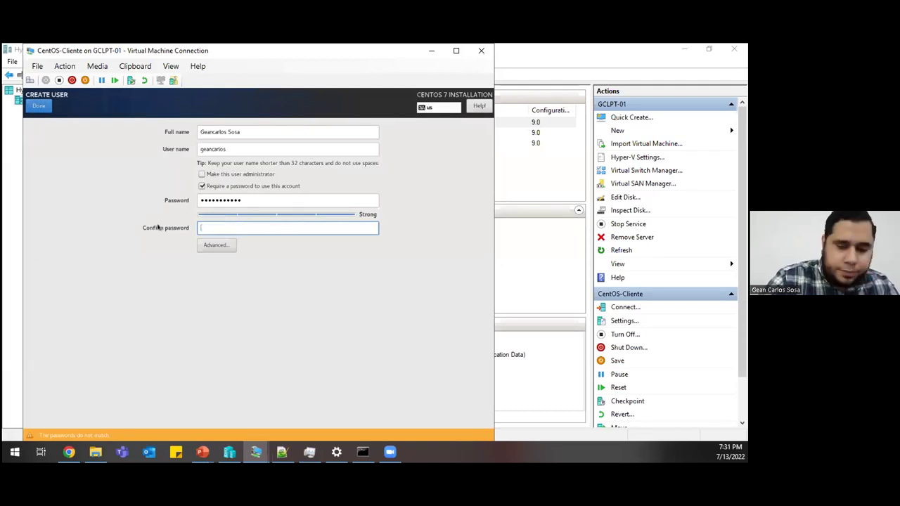
text(•••••••••••)
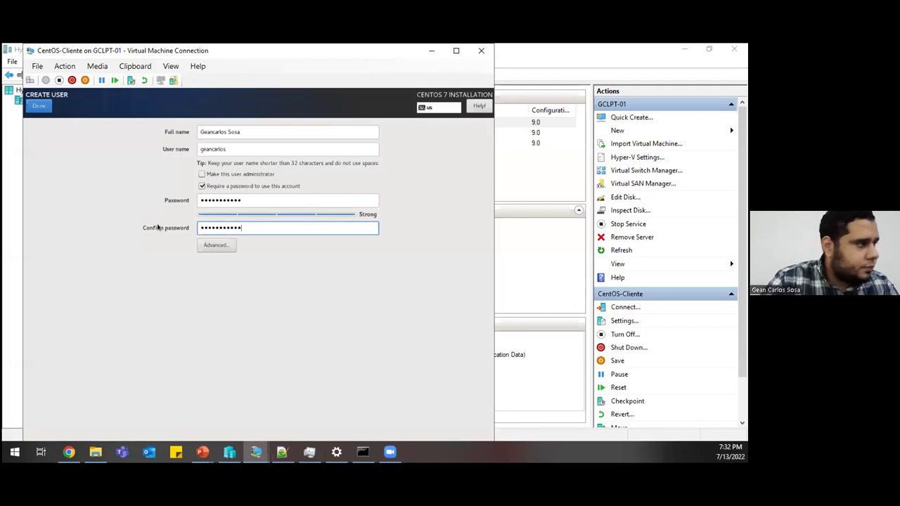
click(41, 105)
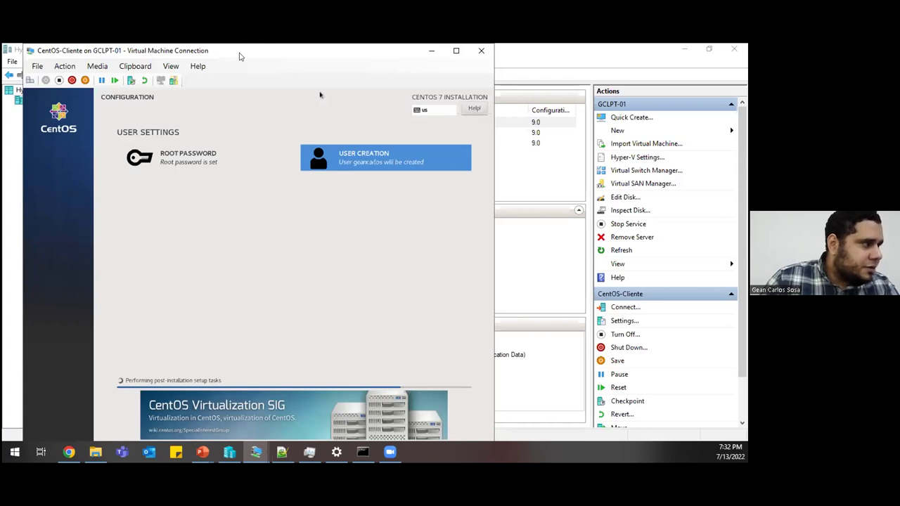
- Move the CentOS-Cliente window aside, minimize it, and switch to the PowerPoint slideshow "Distribuciones de Linux"
drag(239, 56, 372, 79)
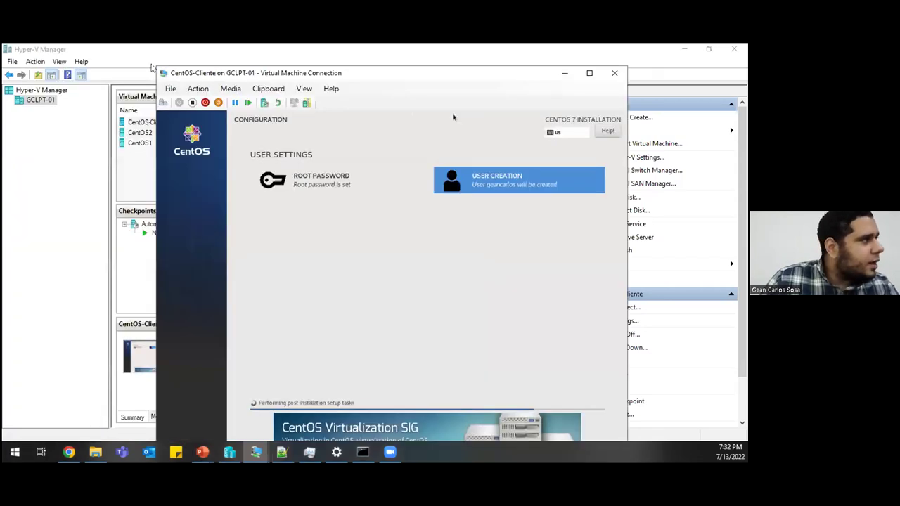
drag(188, 74, 201, 84)
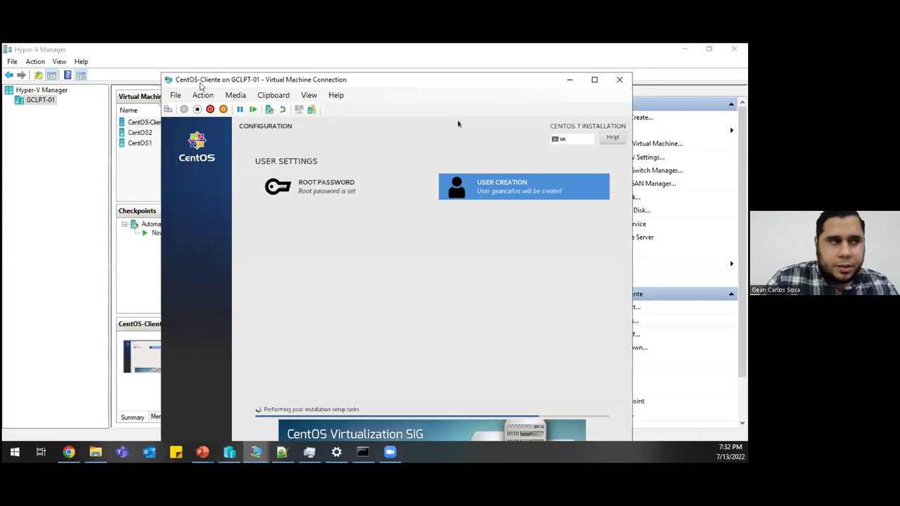
click(255, 452)
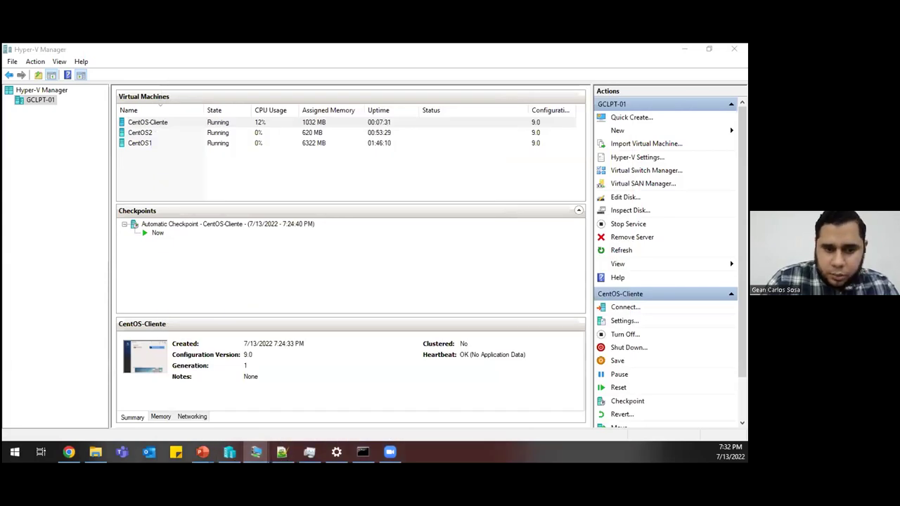
key(alt+Tab)
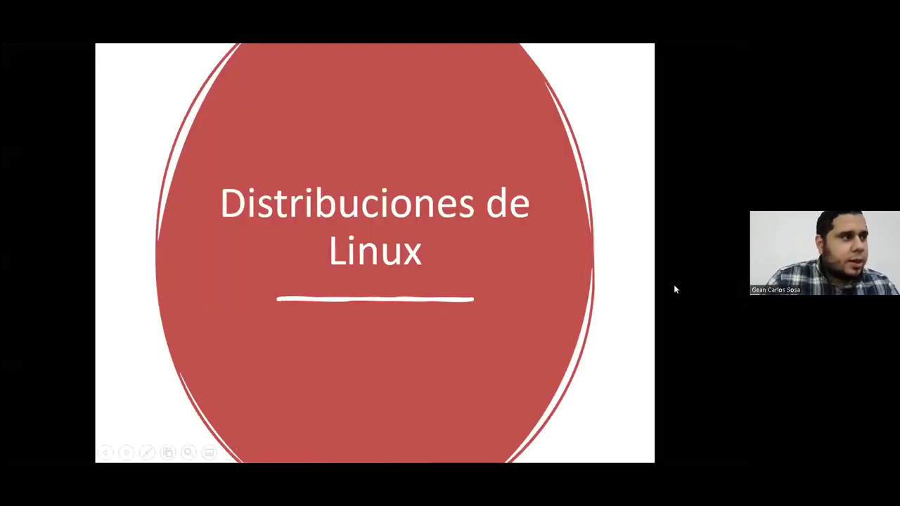